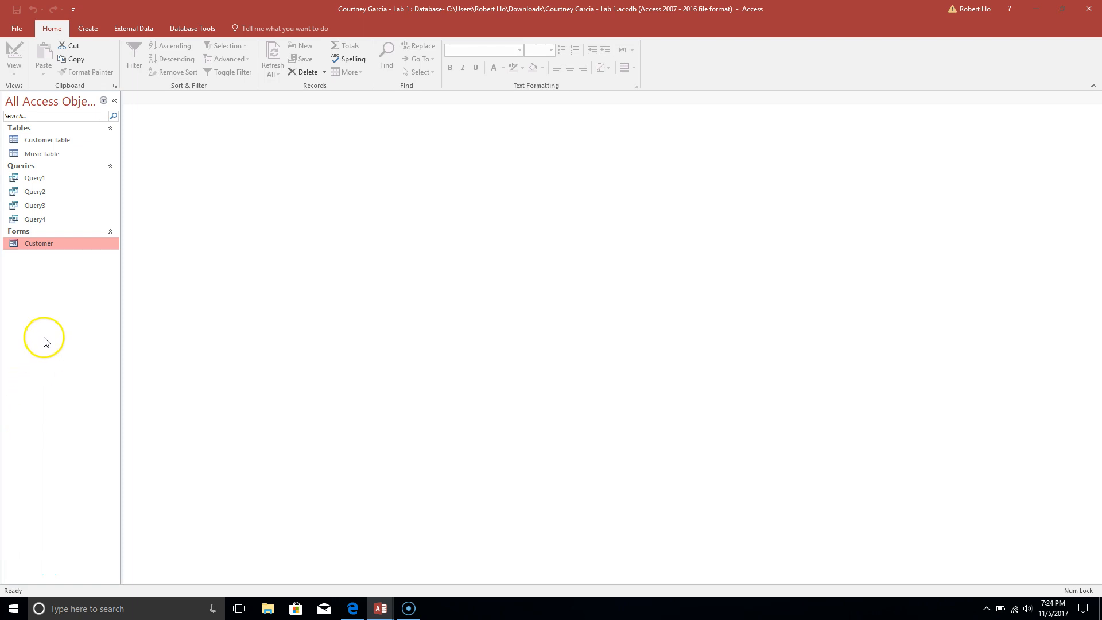
pyautogui.click(63, 143)
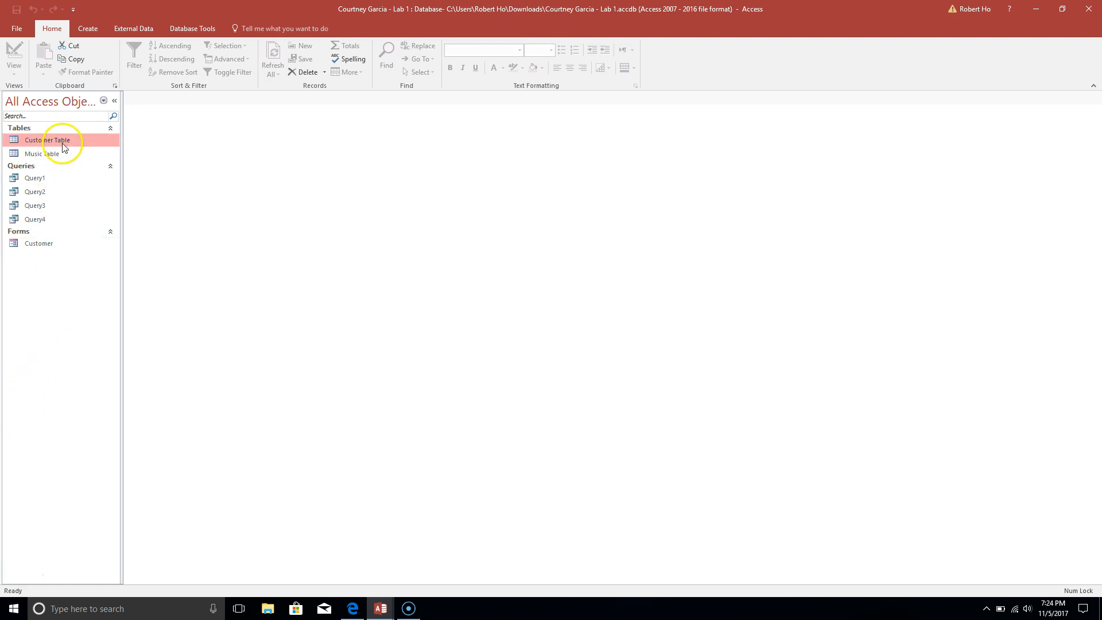
pyautogui.click(87, 28)
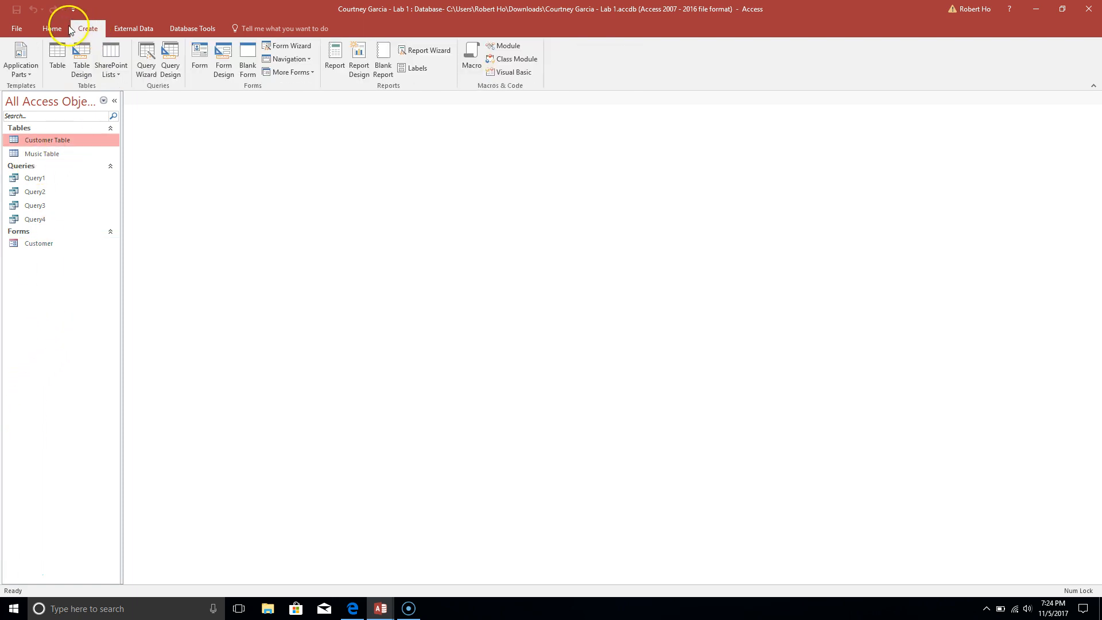
pyautogui.click(52, 28)
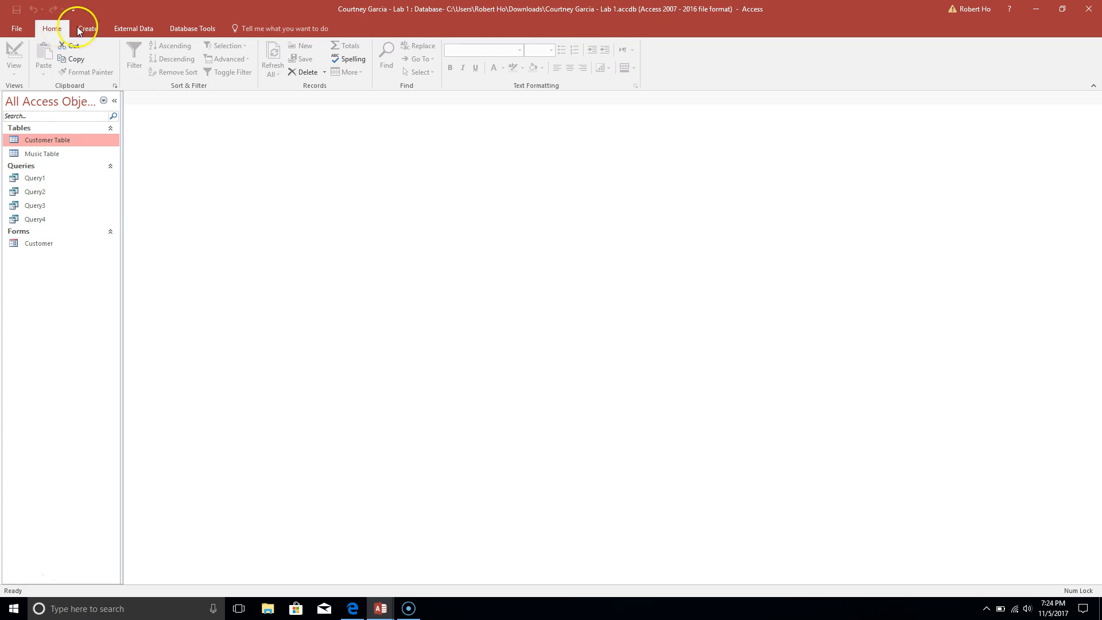
pyautogui.click(87, 29)
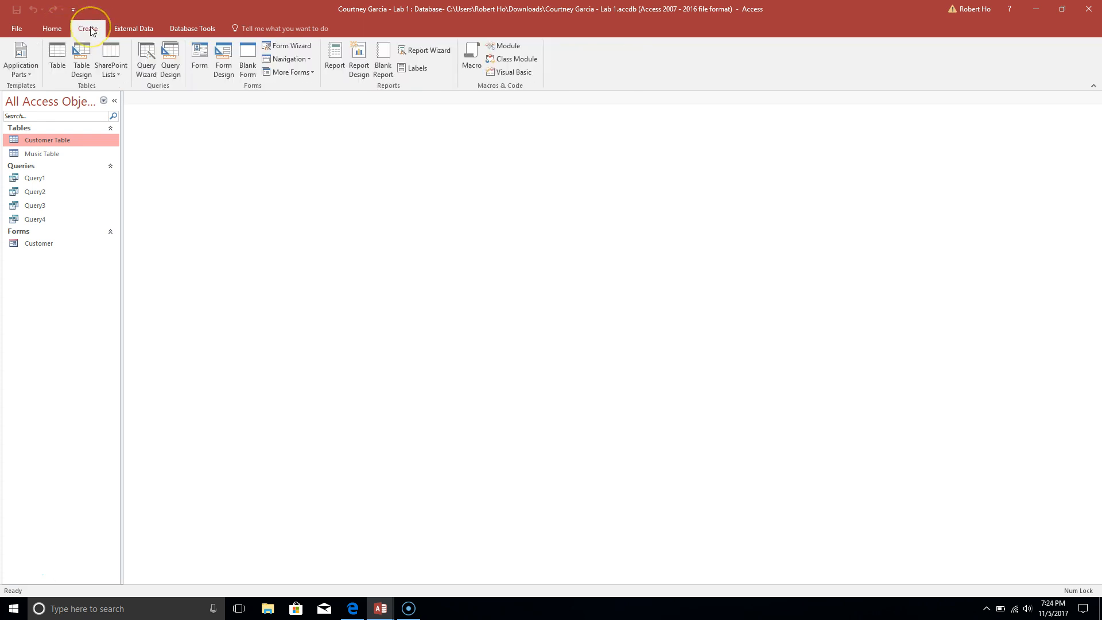
pyautogui.click(128, 33)
pyautogui.click(187, 35)
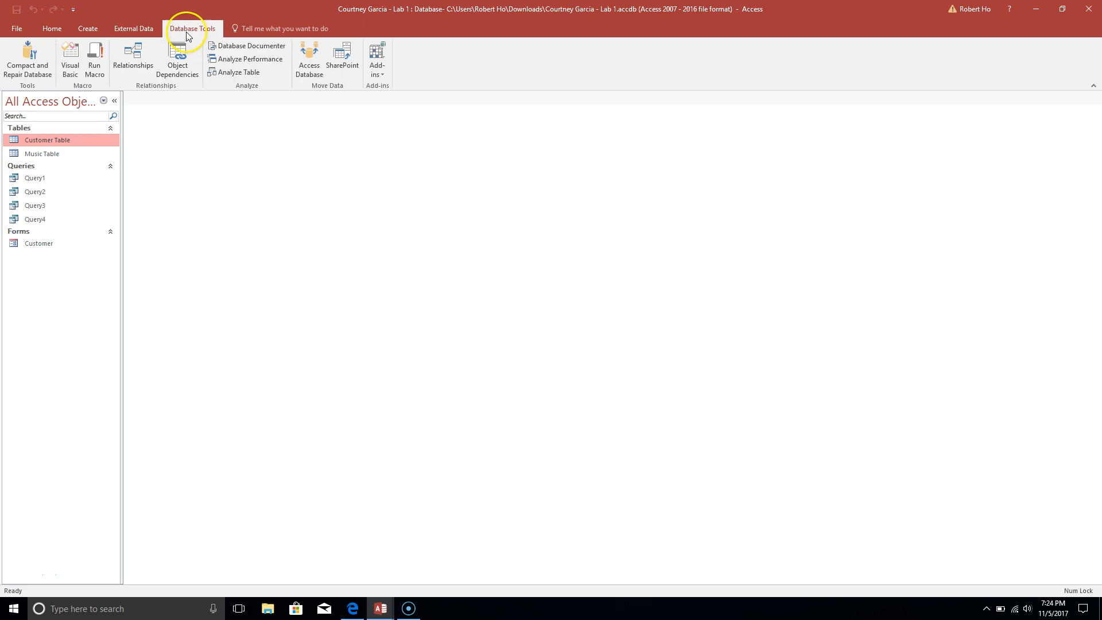
pyautogui.click(53, 30)
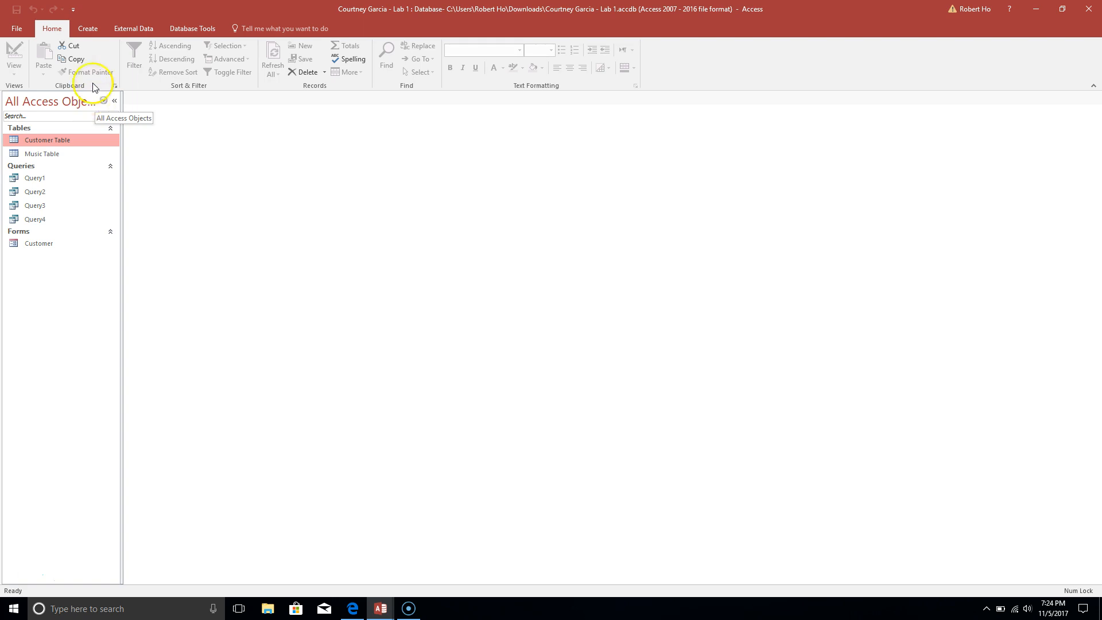
# Start the Report Wizard and choose Customer Table as the report's data source
pyautogui.click(88, 28)
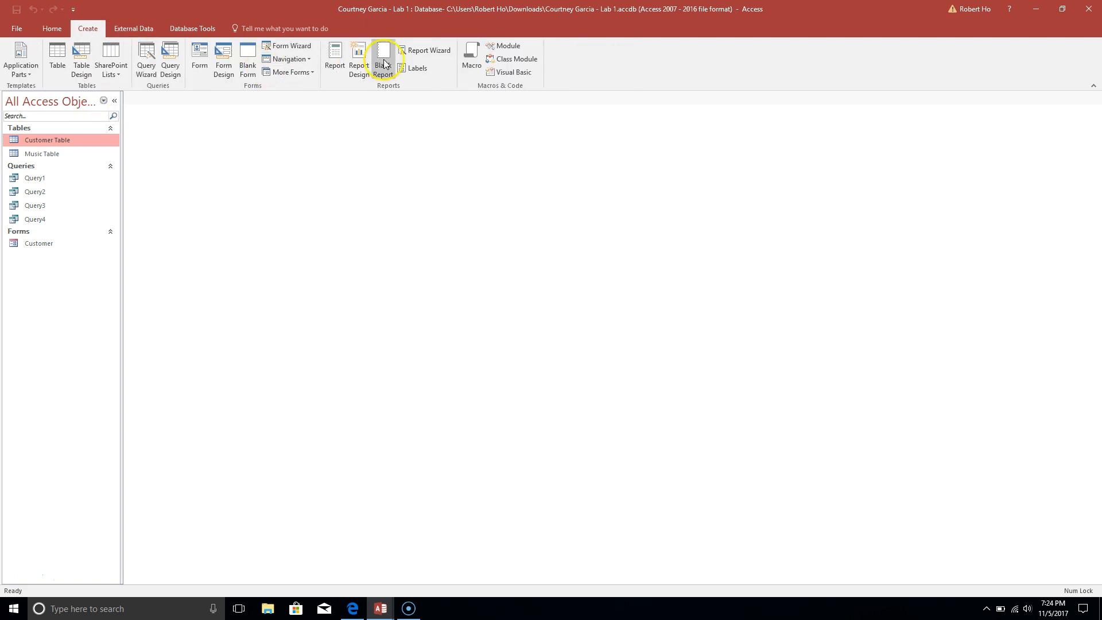
pyautogui.click(425, 51)
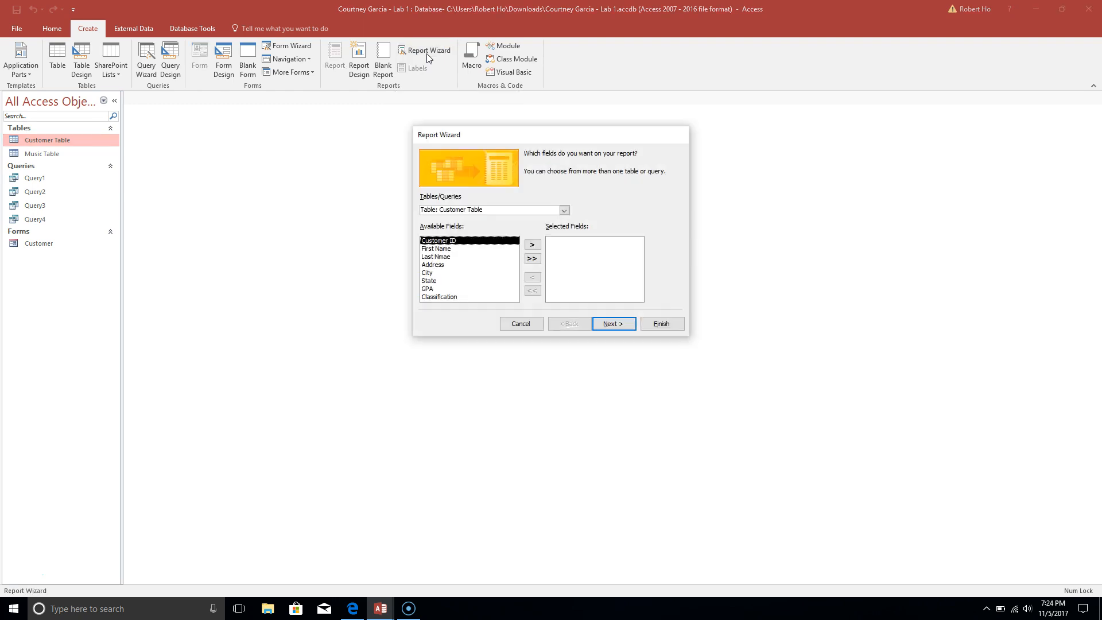
pyautogui.click(564, 211)
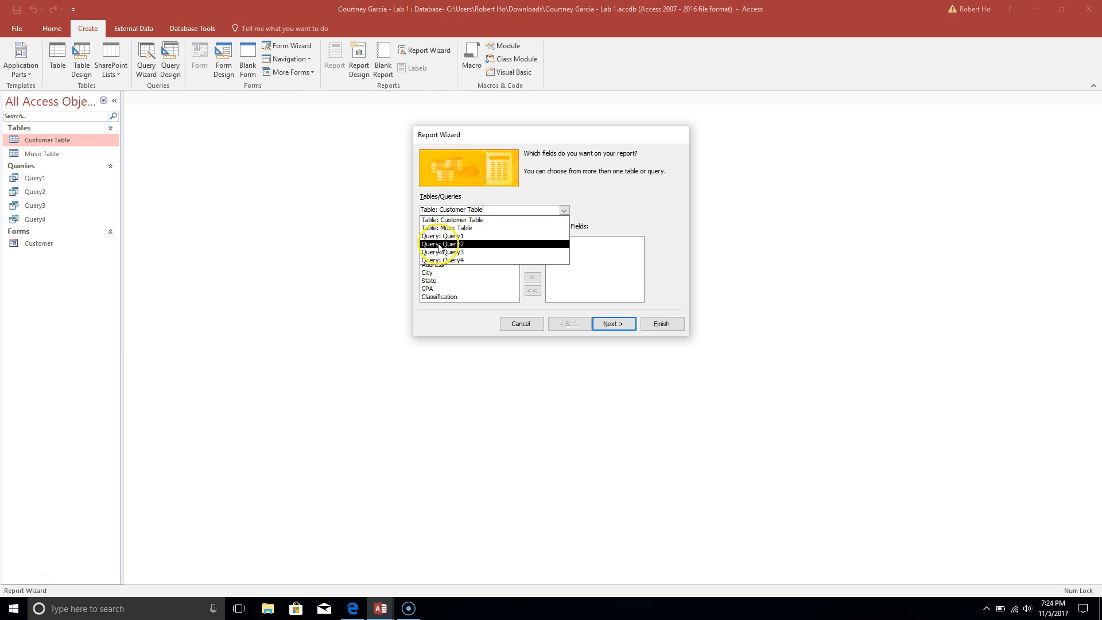
pyautogui.click(477, 220)
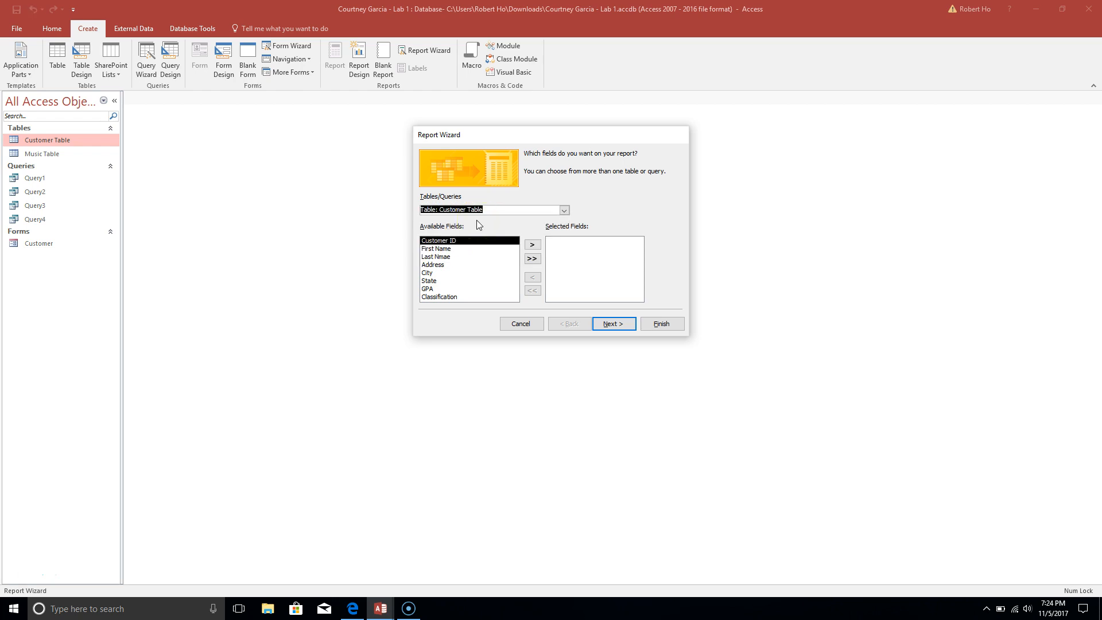
# Add the Customer ID, First Name, Last Nmae, GPA and Classification fields to the report
pyautogui.click(532, 246)
pyautogui.click(531, 246)
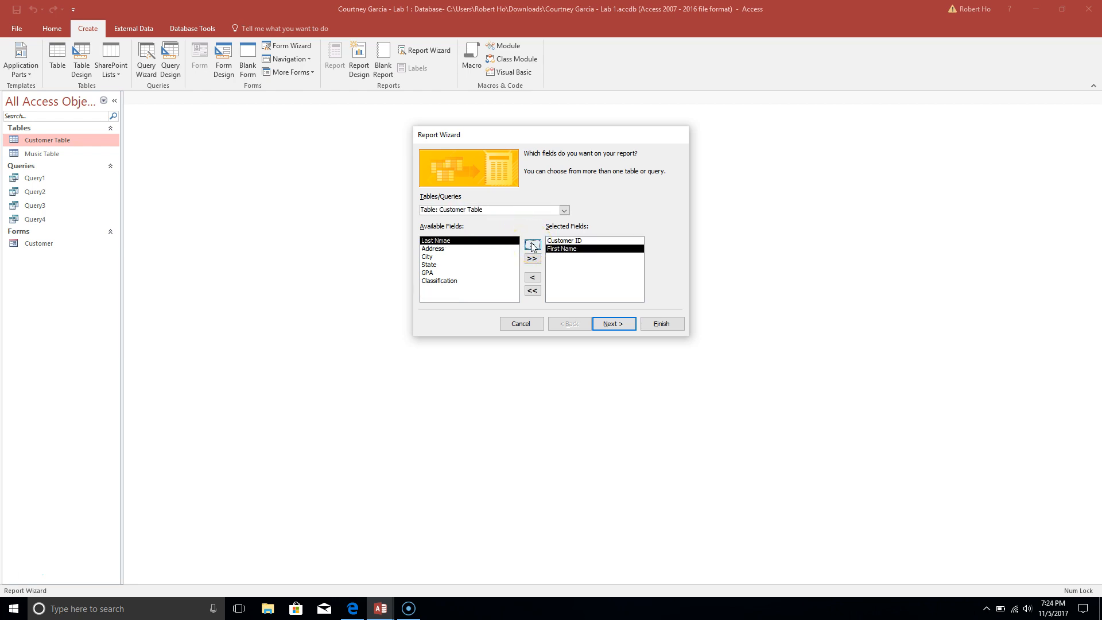
pyautogui.click(531, 246)
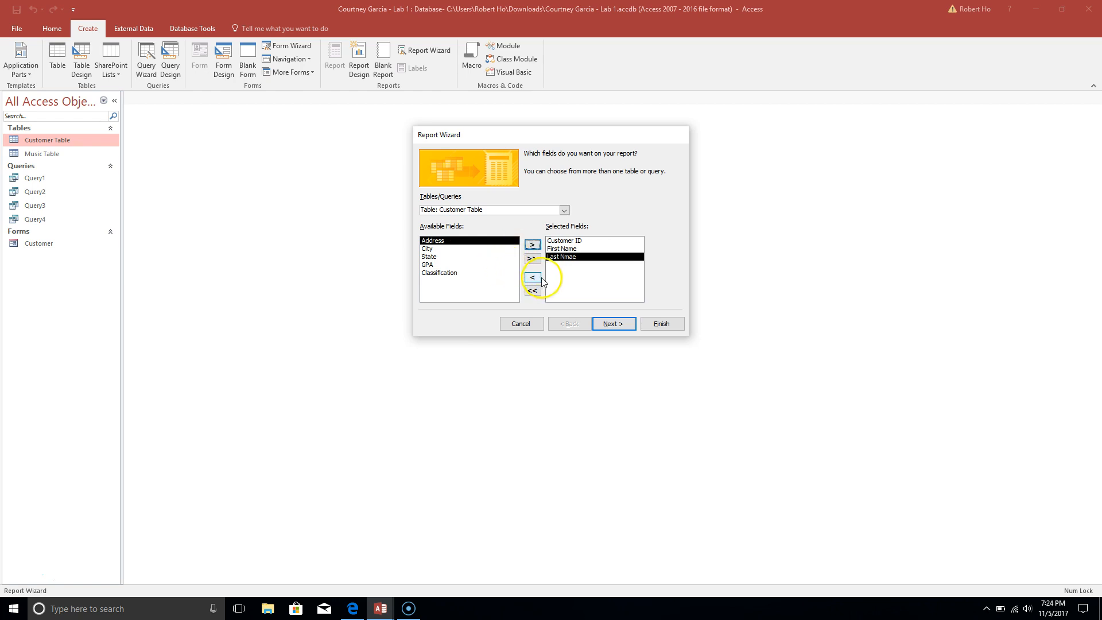
pyautogui.click(447, 265)
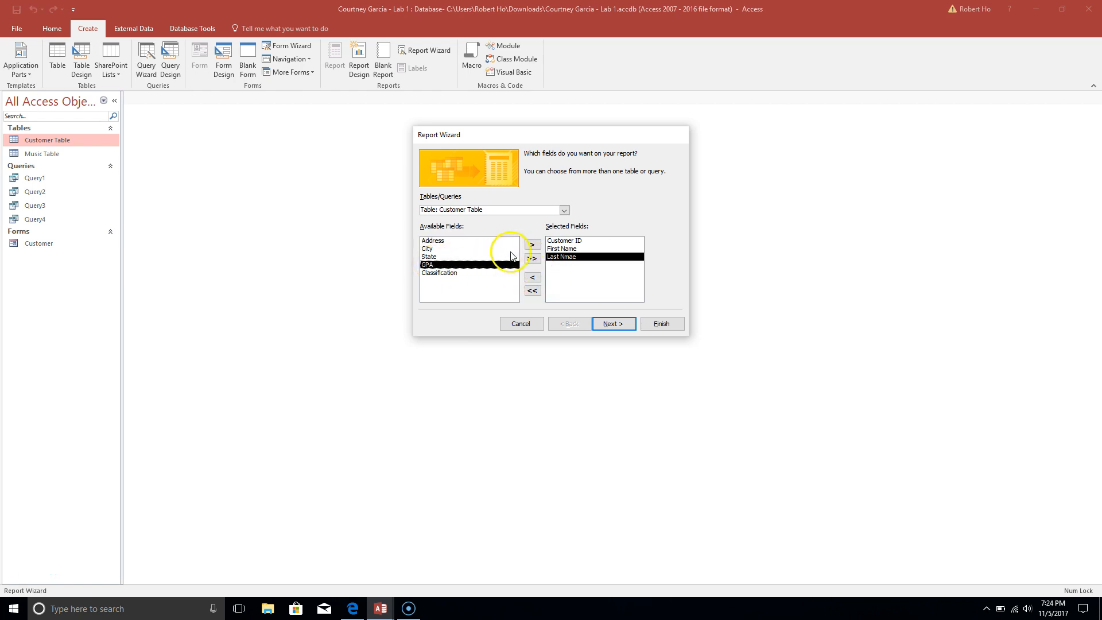
pyautogui.click(532, 246)
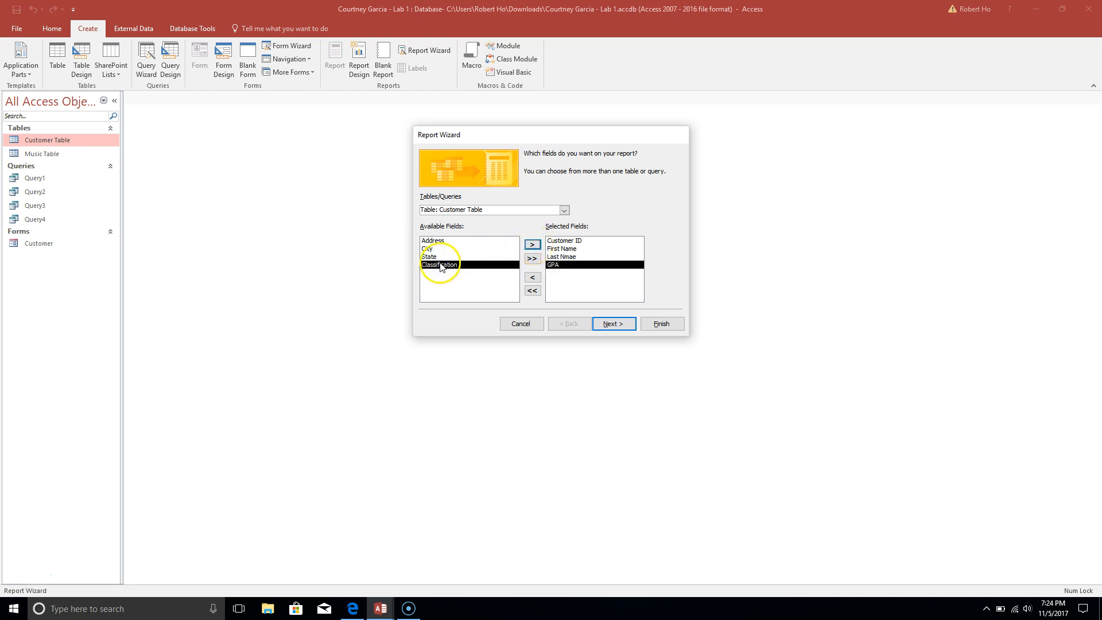
pyautogui.click(533, 247)
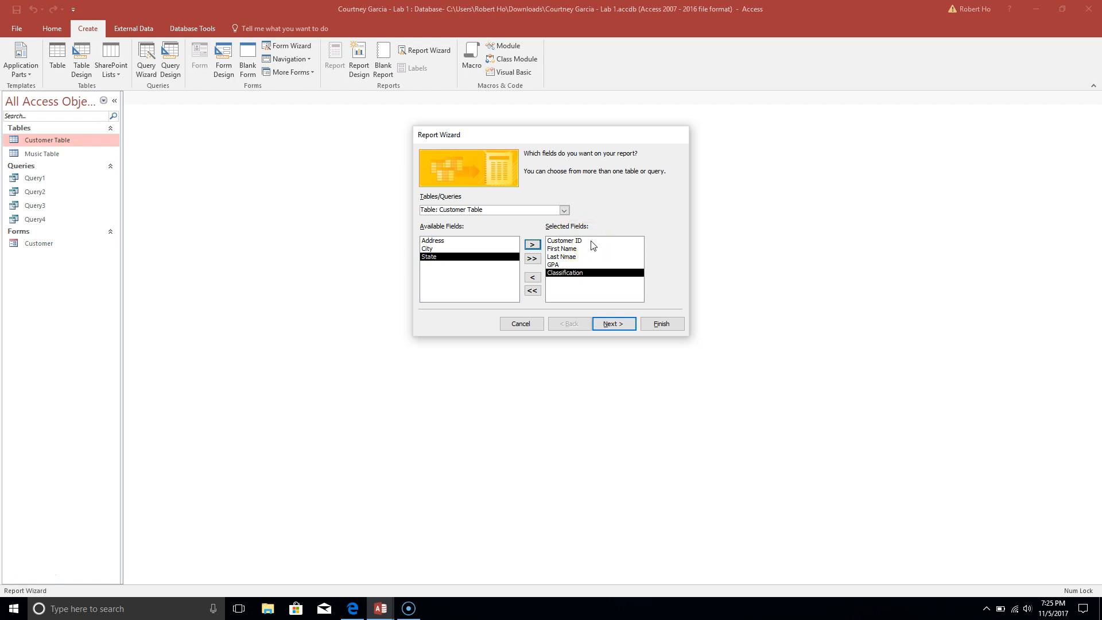
# Accept the wizard's default grouping, sorting and layout settings for the report
pyautogui.click(612, 324)
pyautogui.click(612, 324)
pyautogui.click(612, 324)
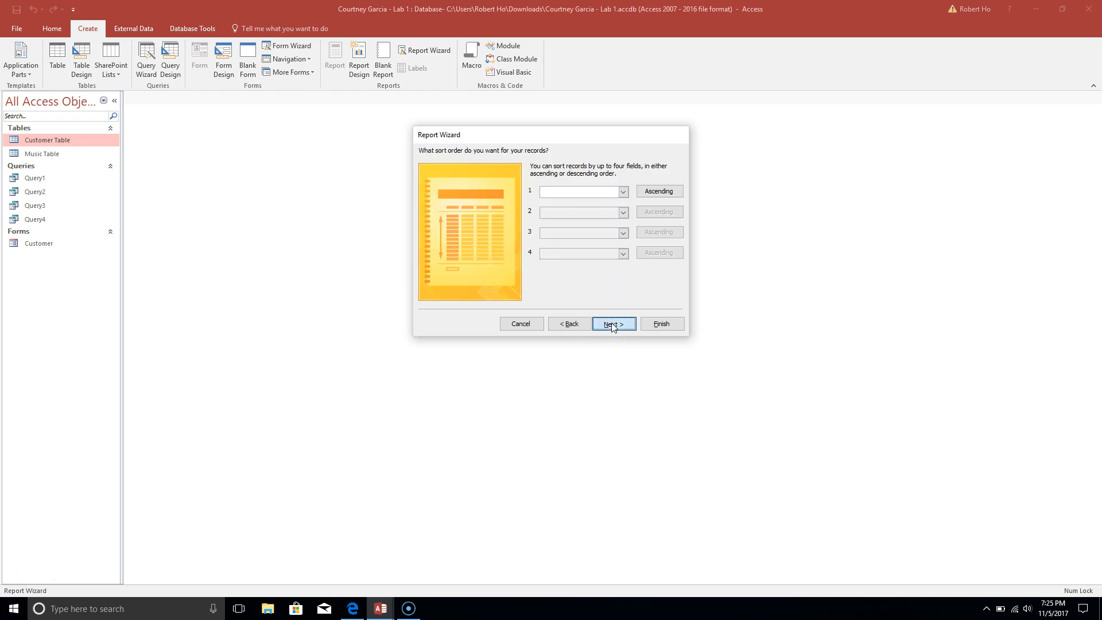
pyautogui.click(613, 325)
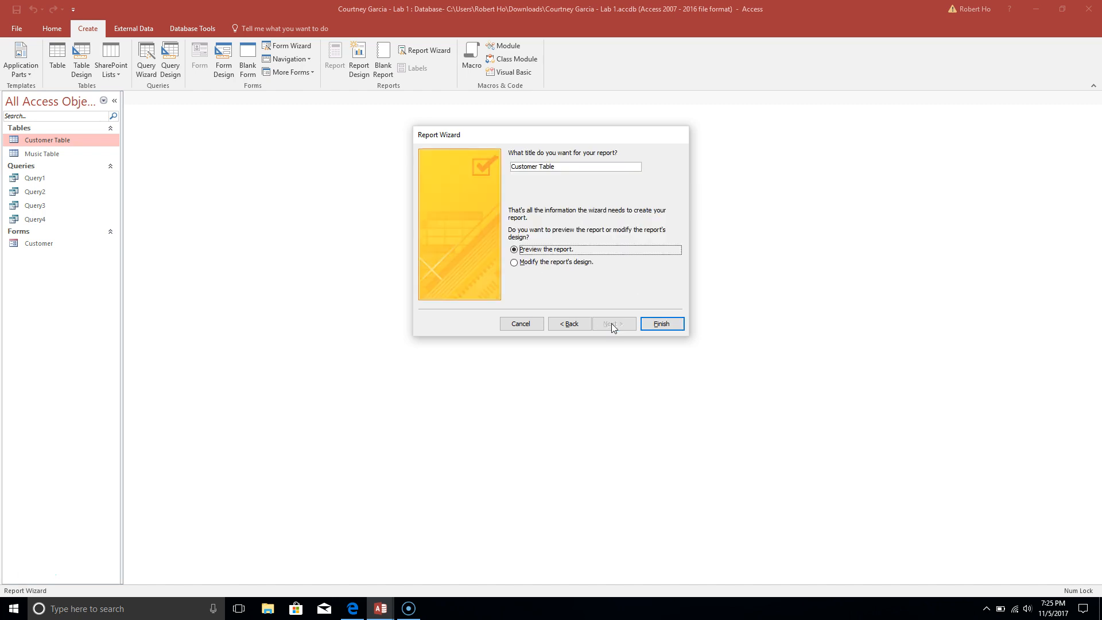
# Title the report "Customer Information - Prepared by" plus the preparer's full name, generate it, and close its preview
pyautogui.click(568, 166)
pyautogui.press('BackSpace')
pyautogui.press('BackSpace')
pyautogui.press('BackSpace')
pyautogui.write('Information - Prepared by')
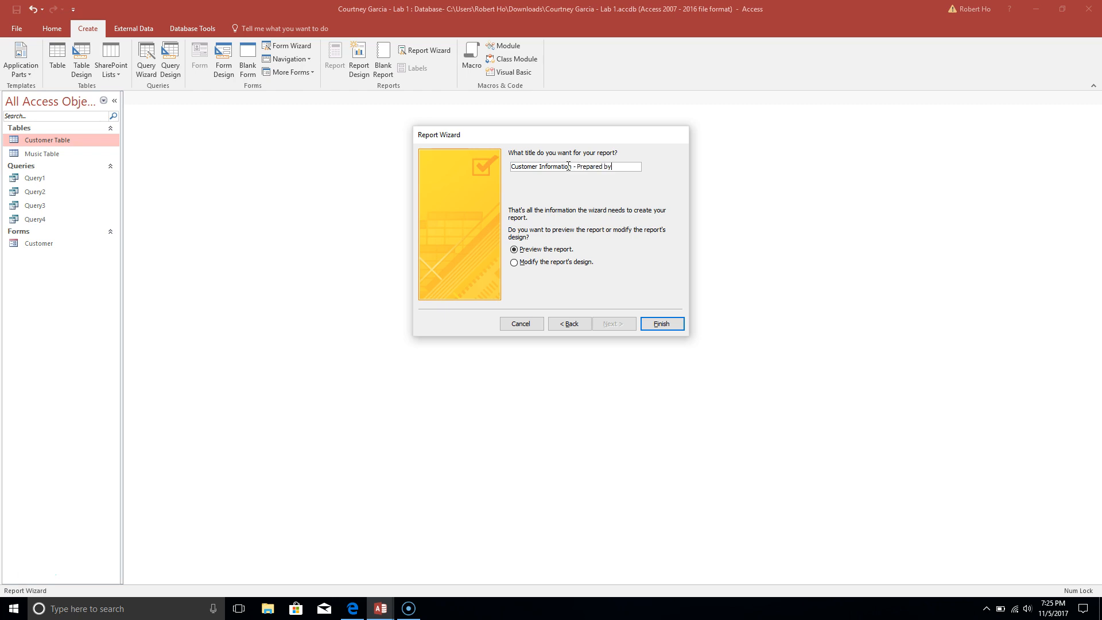
pyautogui.click(571, 167)
pyautogui.hotkey('shift', 'End')
pyautogui.write('b')
pyautogui.press('BackSpace')
pyautogui.write('- Prepar')
pyautogui.write('Robert HO')
pyautogui.click(661, 322)
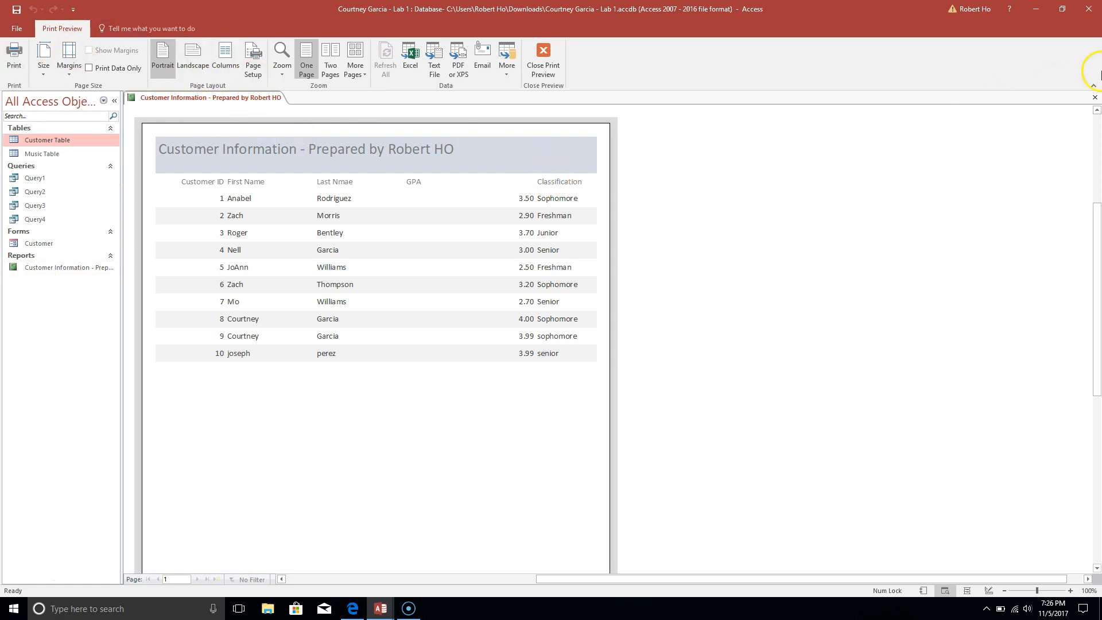
pyautogui.click(1095, 98)
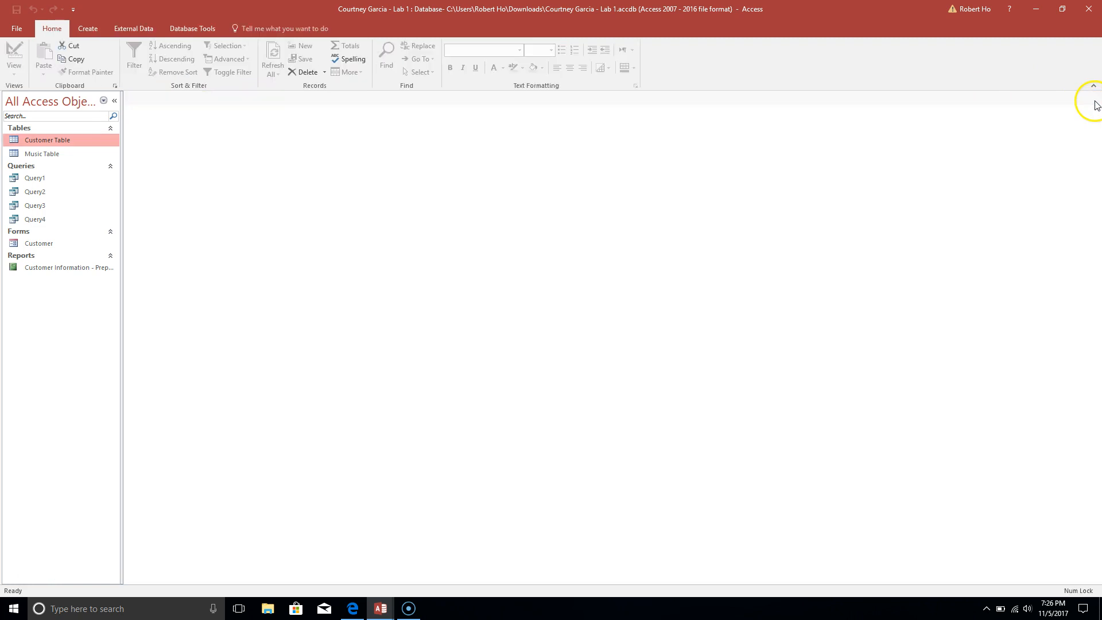
# Open the customer information report in Design View and widen its header title label to about 7 inches
pyautogui.click(75, 268)
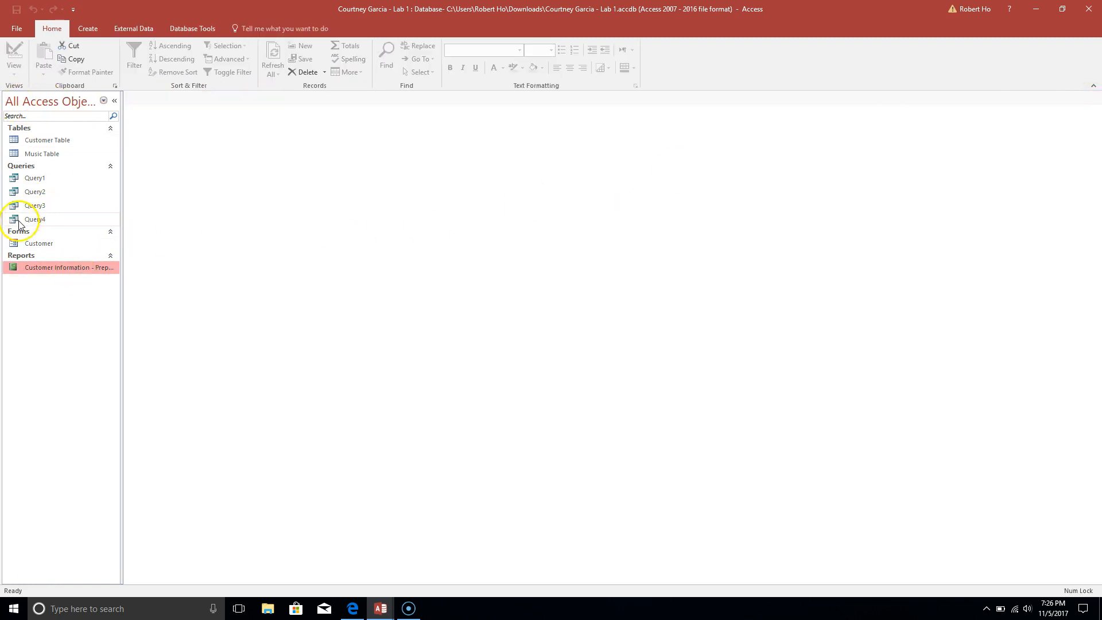
pyautogui.rightClick(42, 273)
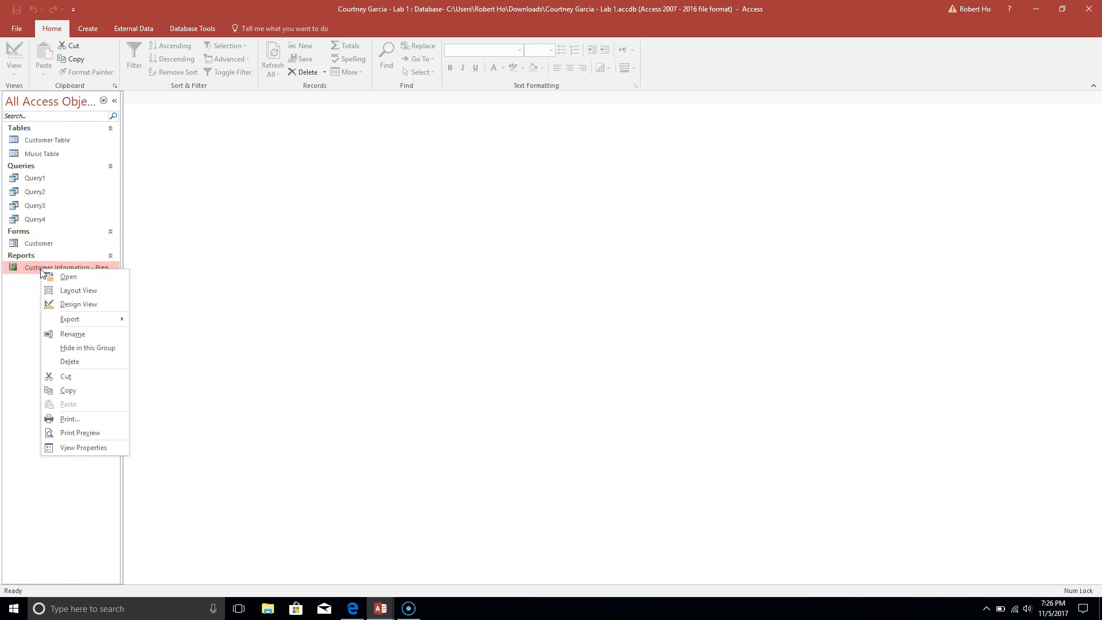
pyautogui.click(95, 310)
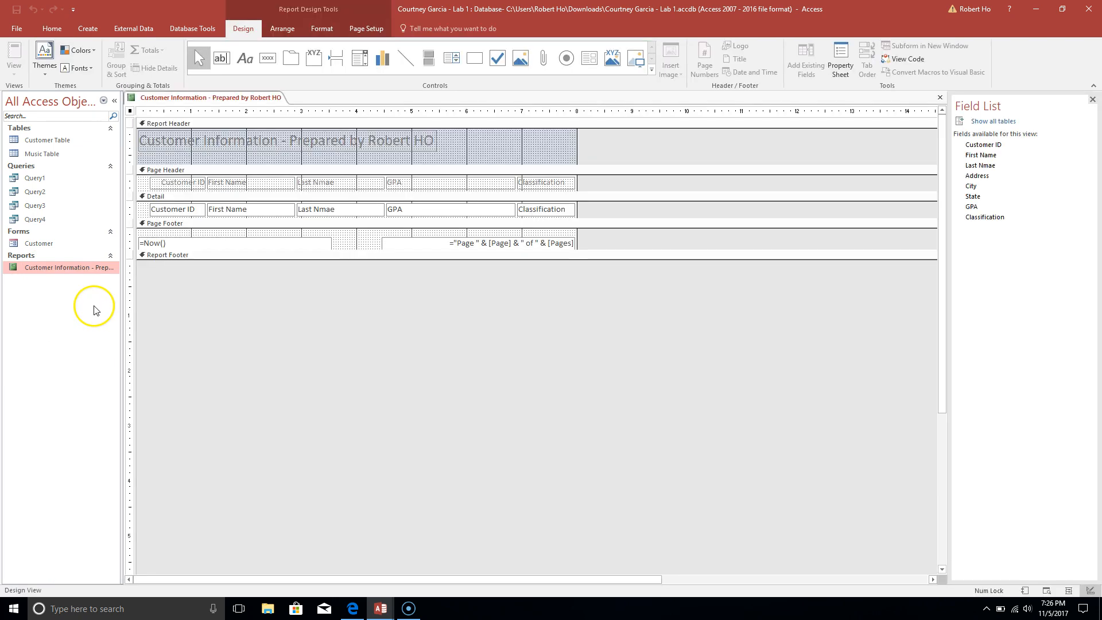
pyautogui.click(254, 141)
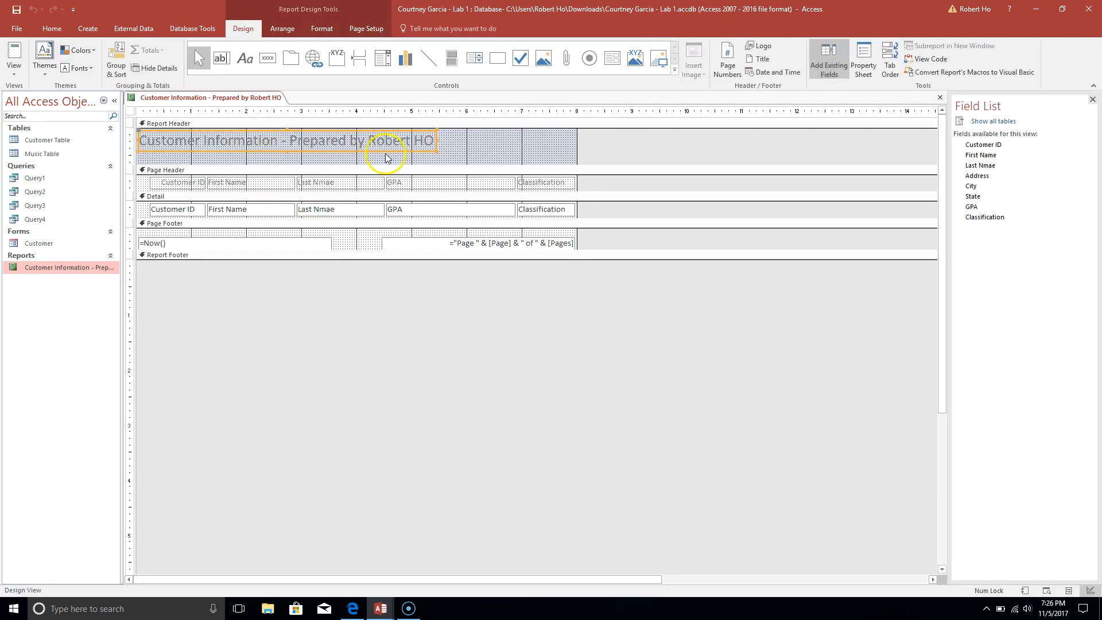
pyautogui.moveTo(437, 142); pyautogui.dragTo(520, 141)
# Append "- STC" to the title in the report header and close the report, saving the design changes
pyautogui.click(443, 139)
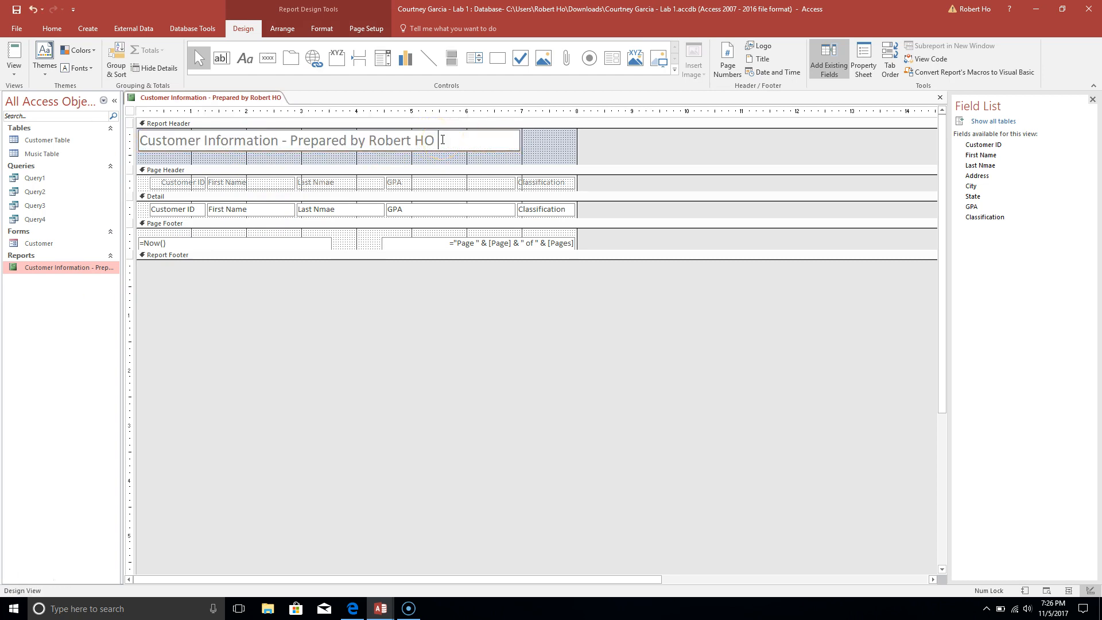
pyautogui.write('- STC')
pyautogui.click(940, 97)
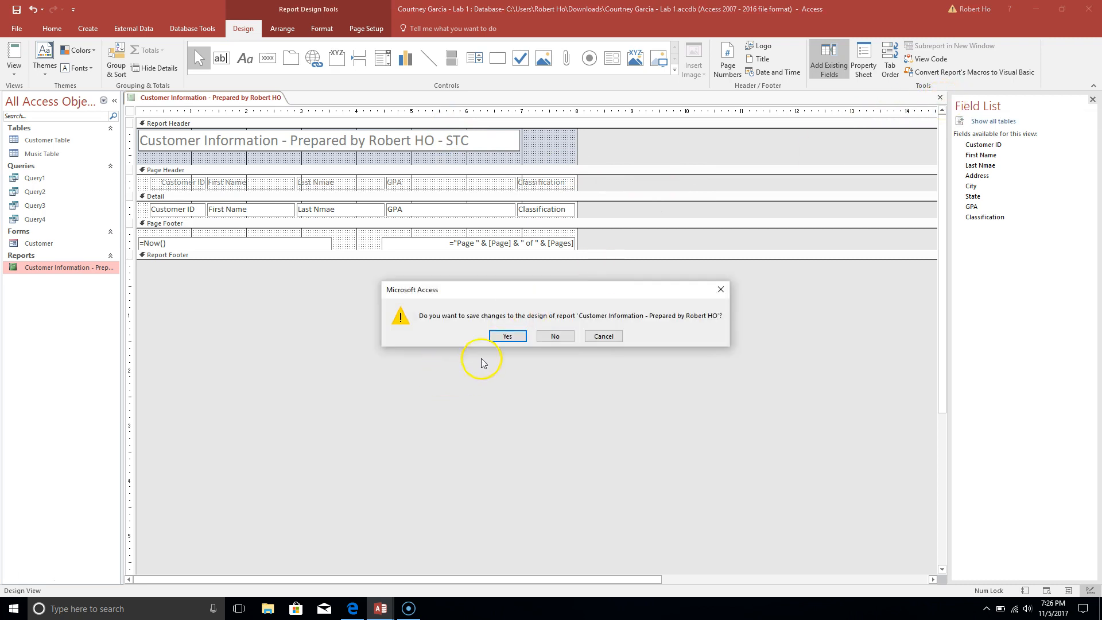
pyautogui.click(505, 337)
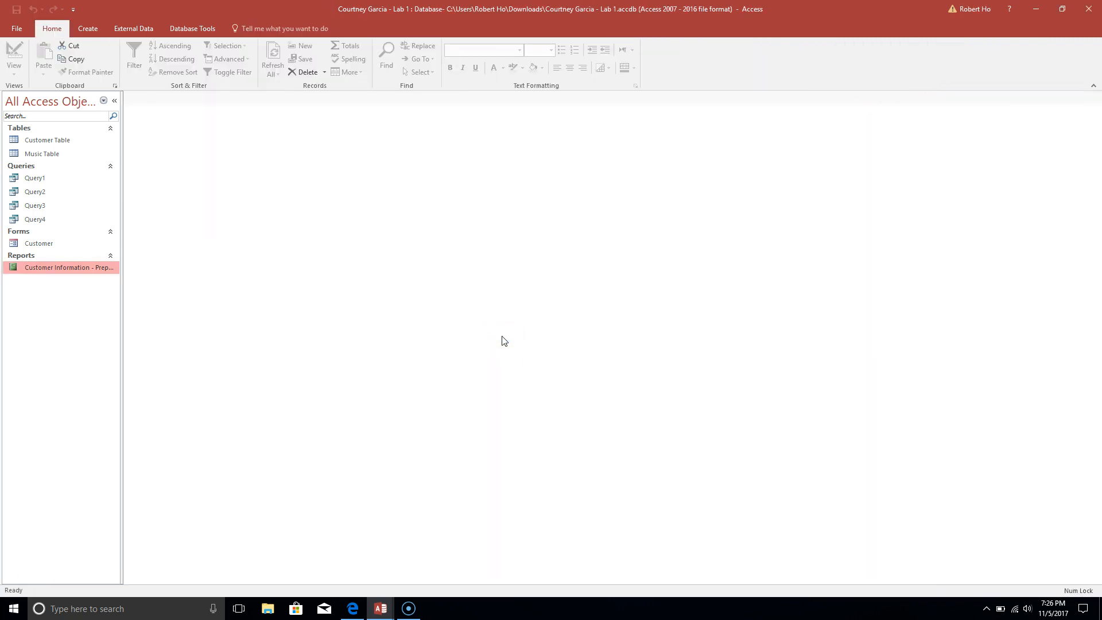
# Open the saved report and compare its title and column layout in Report View and Design View
pyautogui.doubleClick(72, 267)
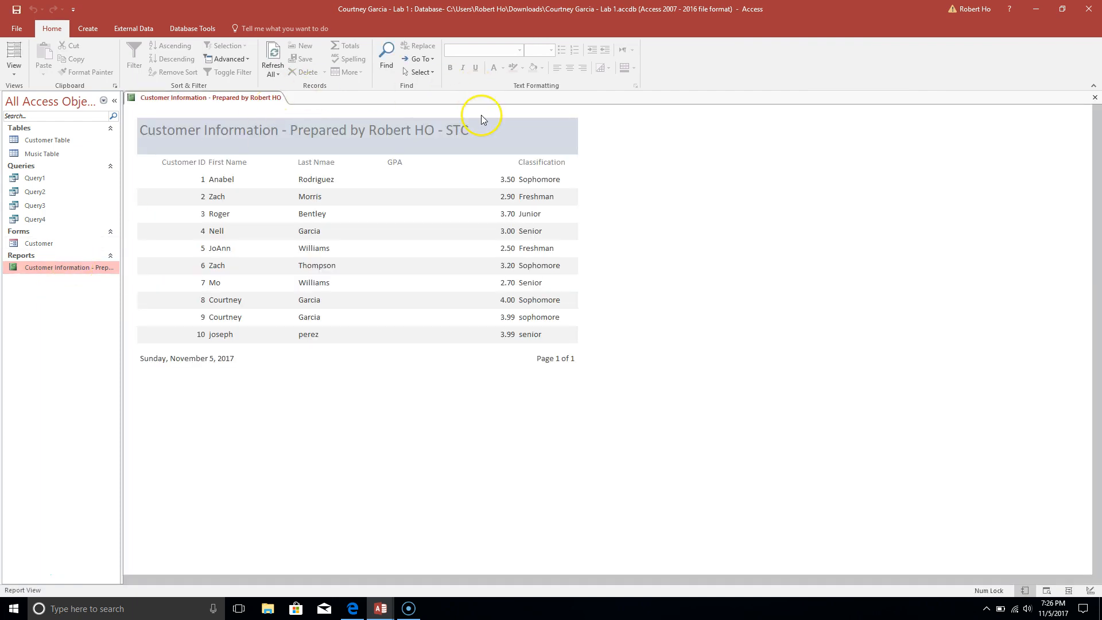
pyautogui.click(14, 69)
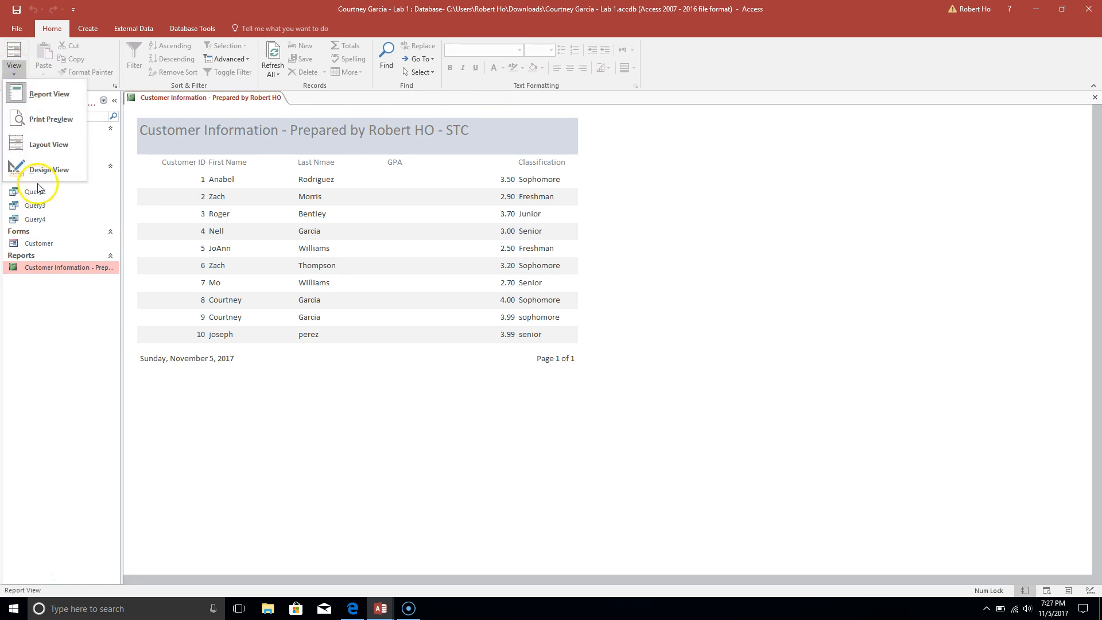
pyautogui.click(48, 172)
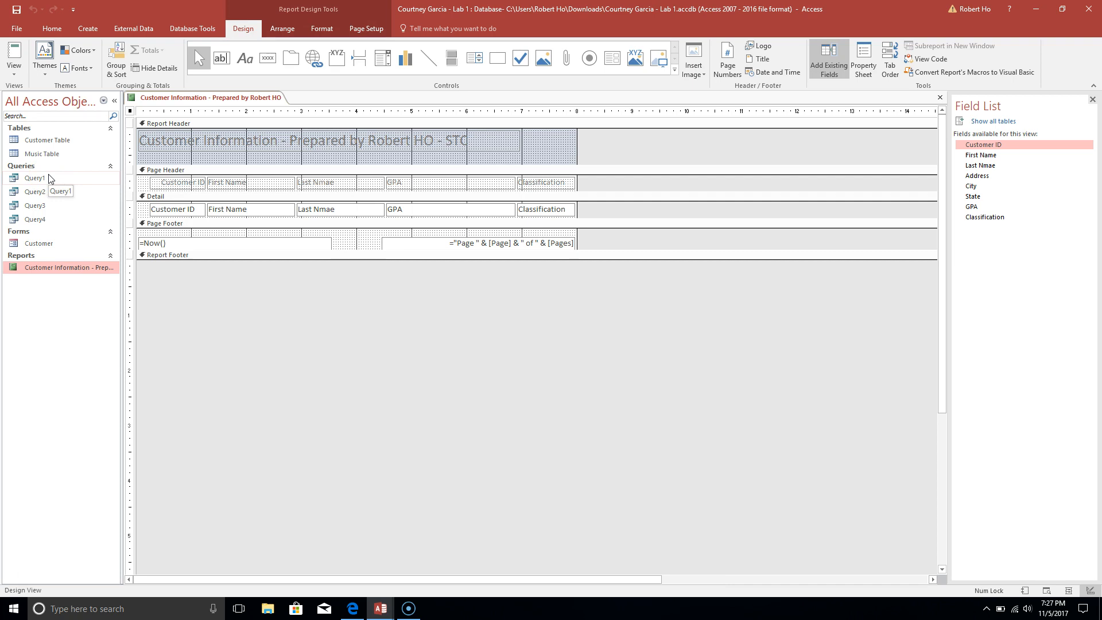
pyautogui.click(14, 68)
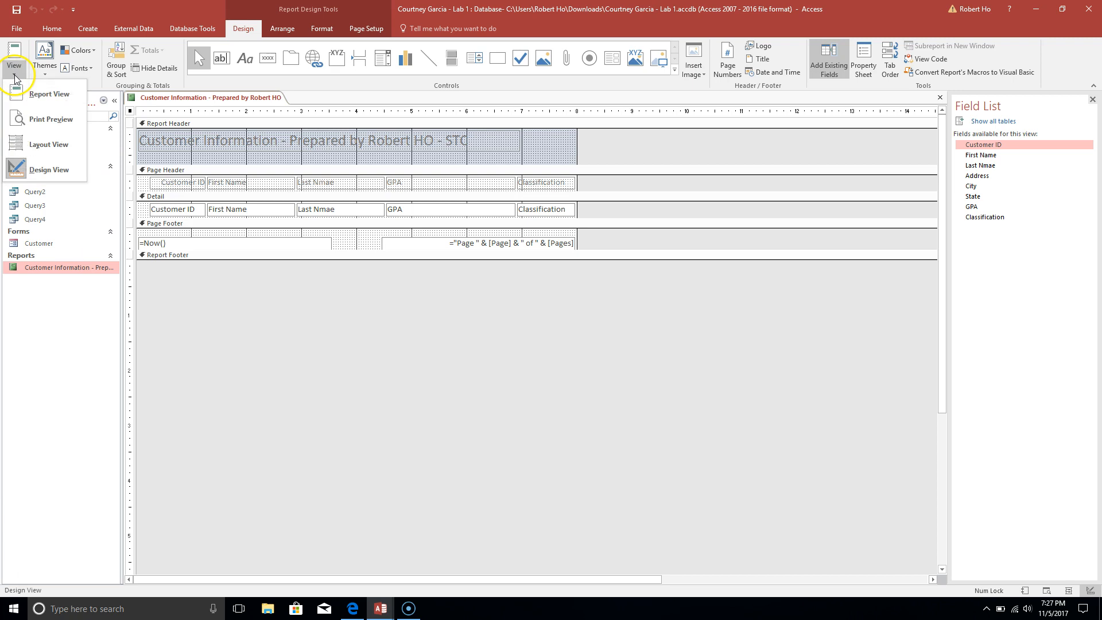
pyautogui.click(36, 97)
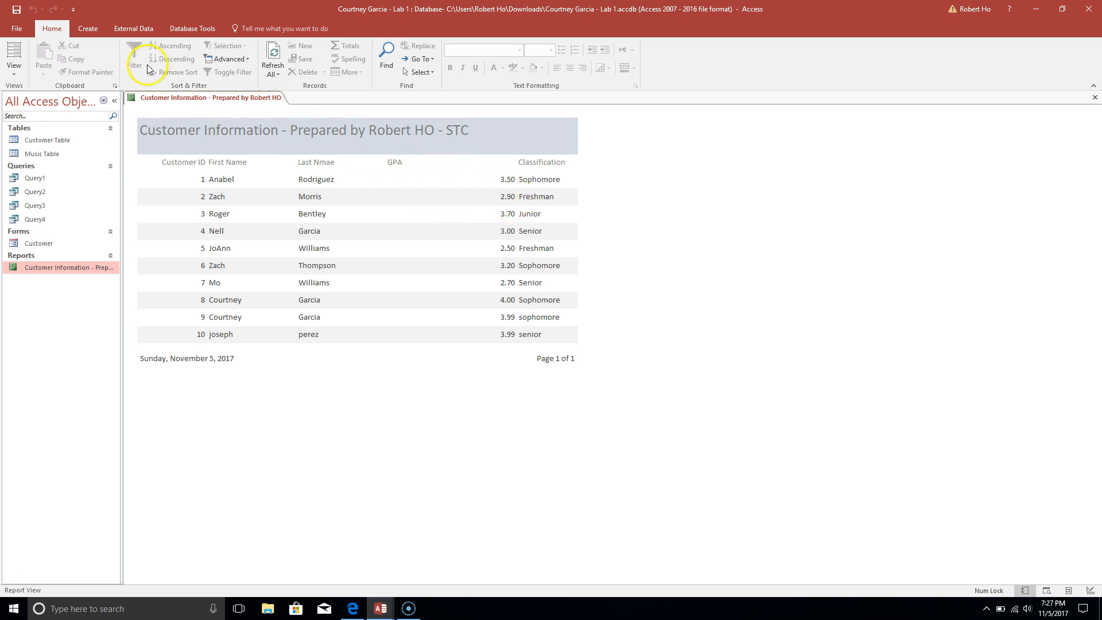
# In Design View, try to extend the Classification field in the Detail section leftward to about the 5.2-inch mark
pyautogui.click(14, 75)
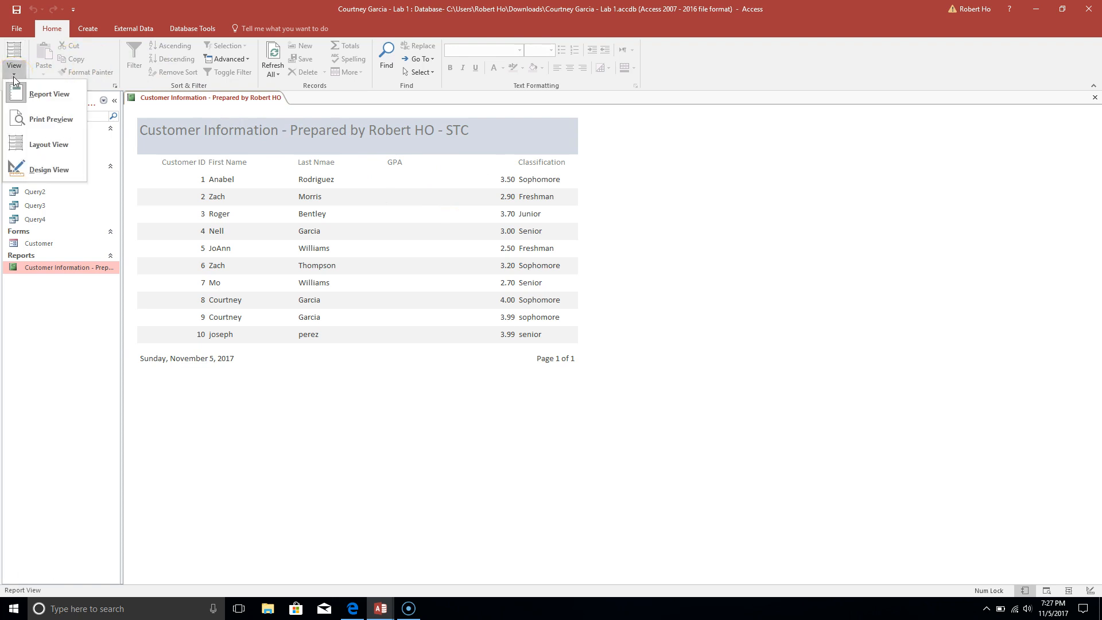
pyautogui.click(35, 170)
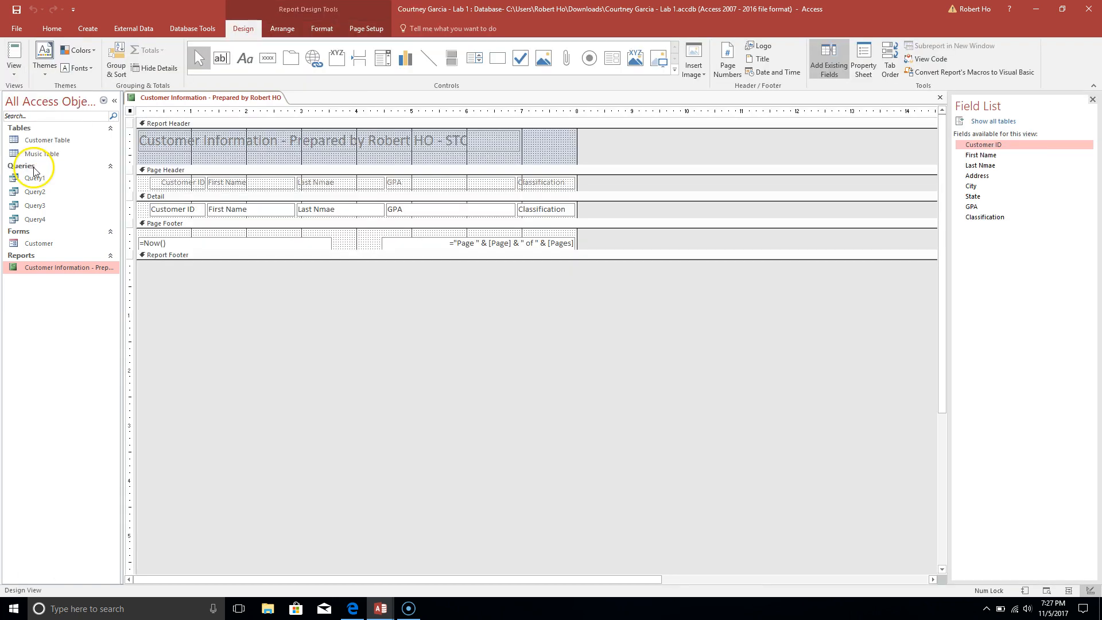
pyautogui.click(466, 210)
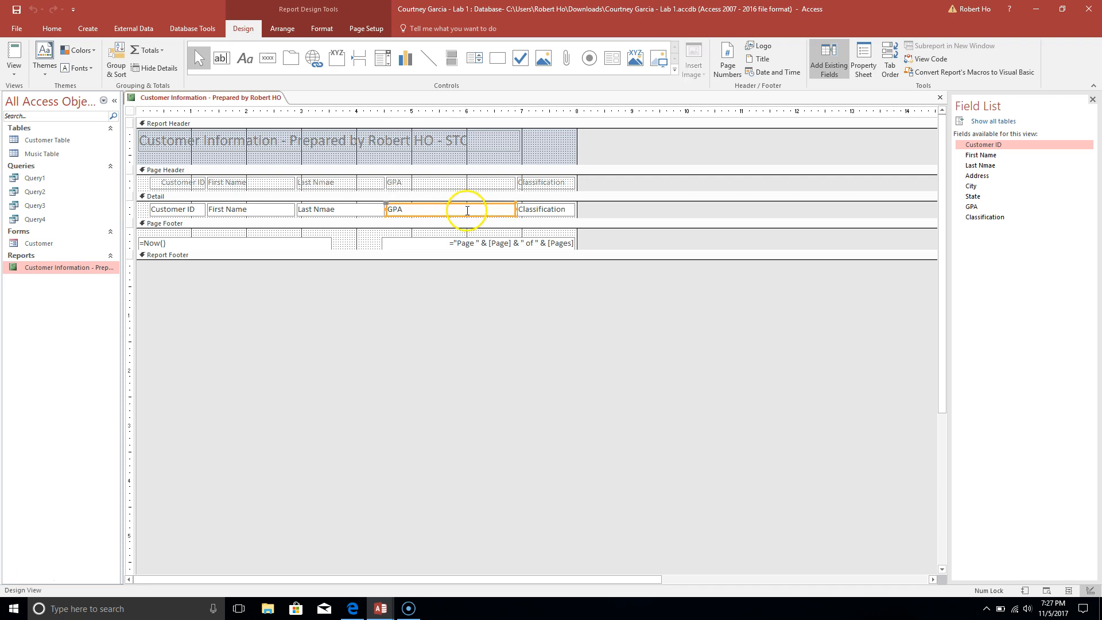
pyautogui.click(516, 209)
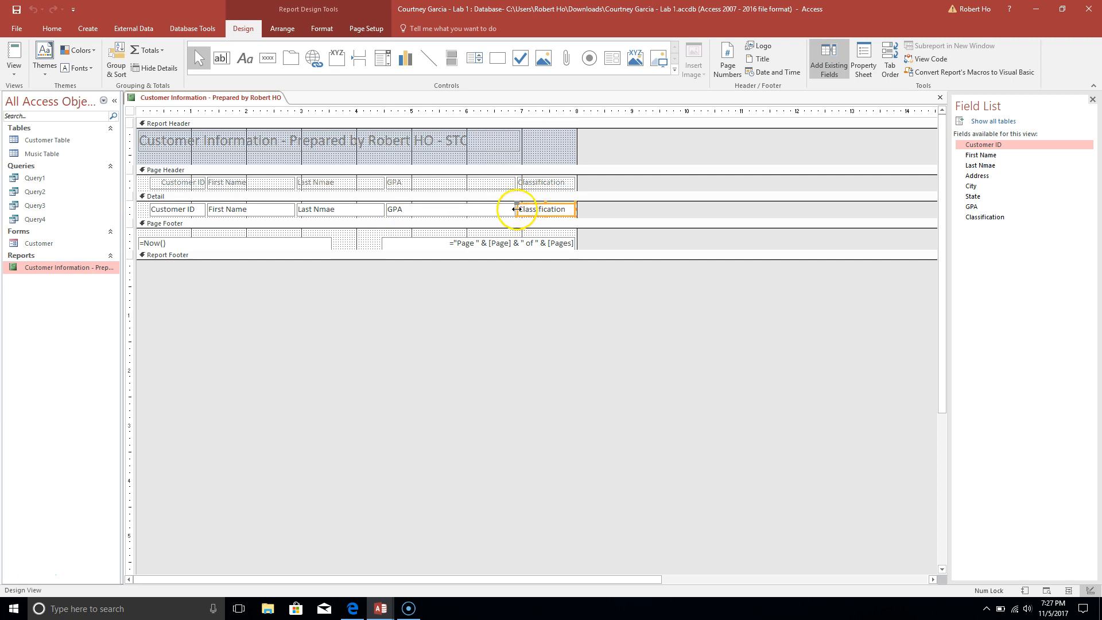
pyautogui.moveTo(516, 209); pyautogui.dragTo(421, 213)
pyautogui.click(461, 293)
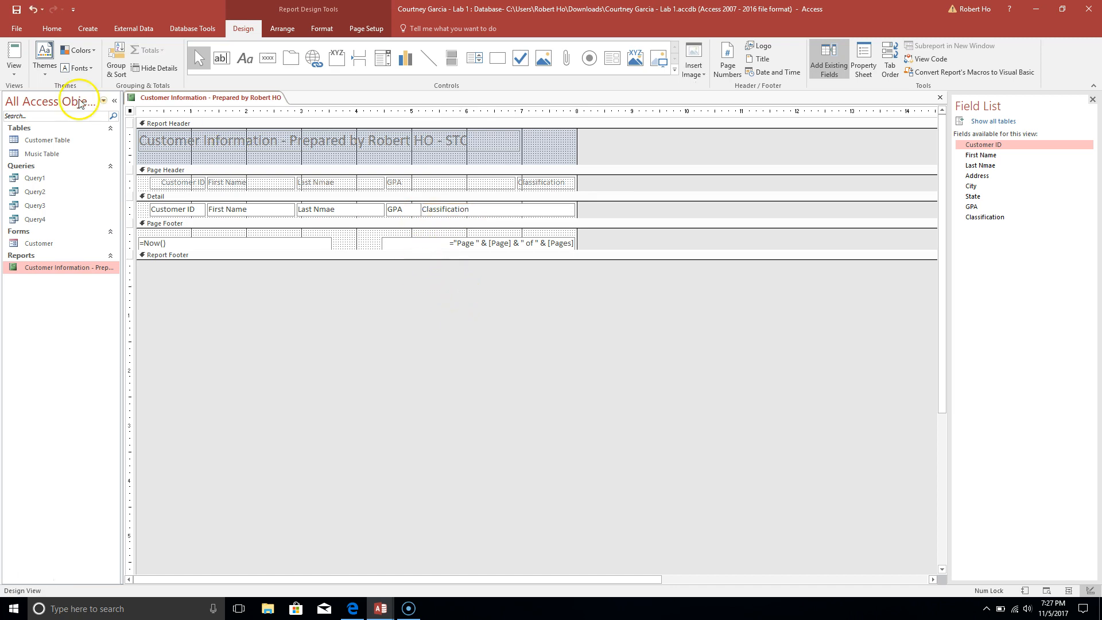
# Check the GPA and Classification columns in Report View and return to Design View
pyautogui.click(14, 72)
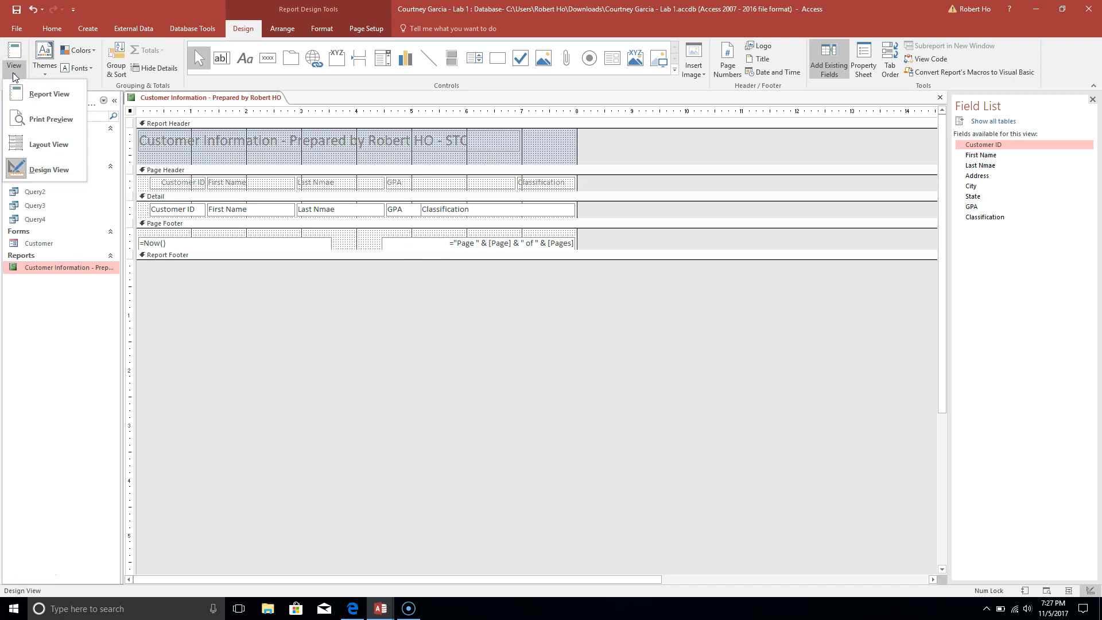
pyautogui.click(16, 91)
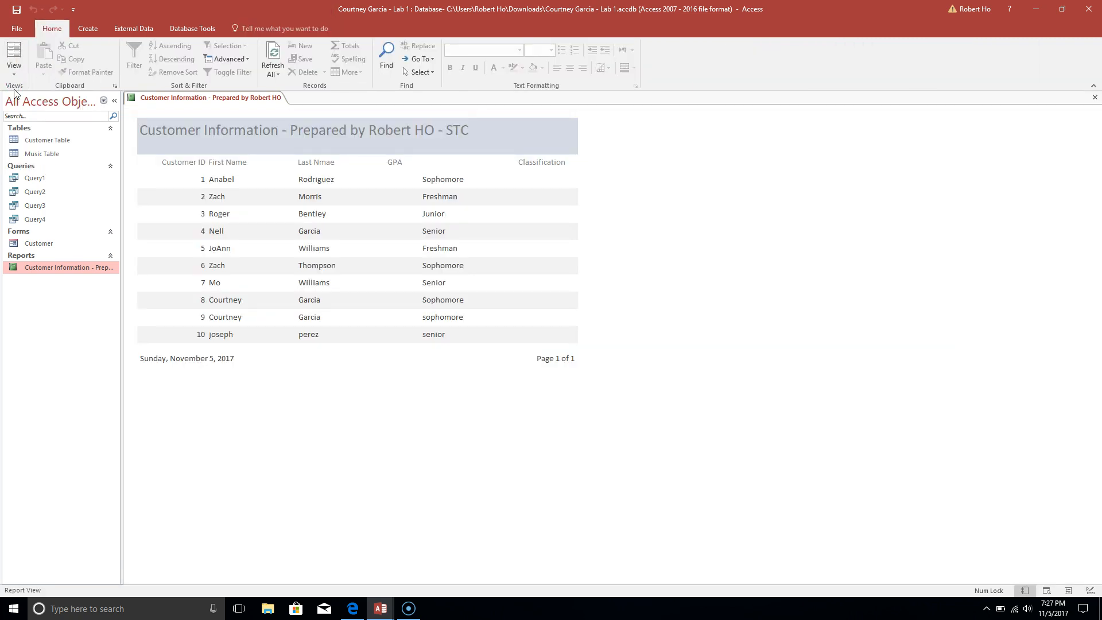
pyautogui.click(14, 70)
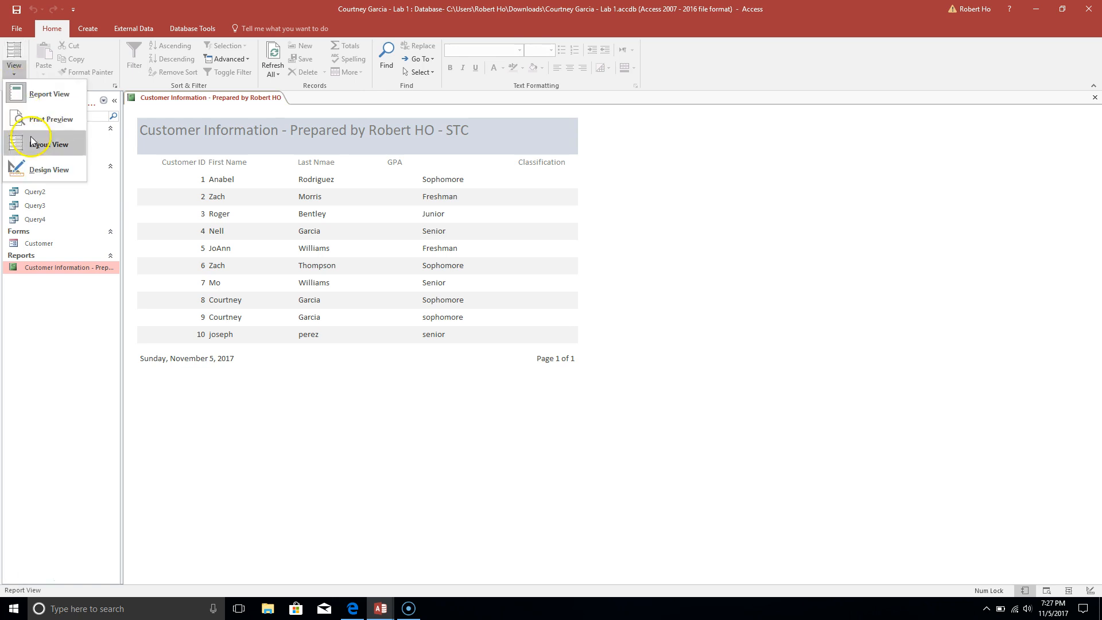
pyautogui.click(38, 169)
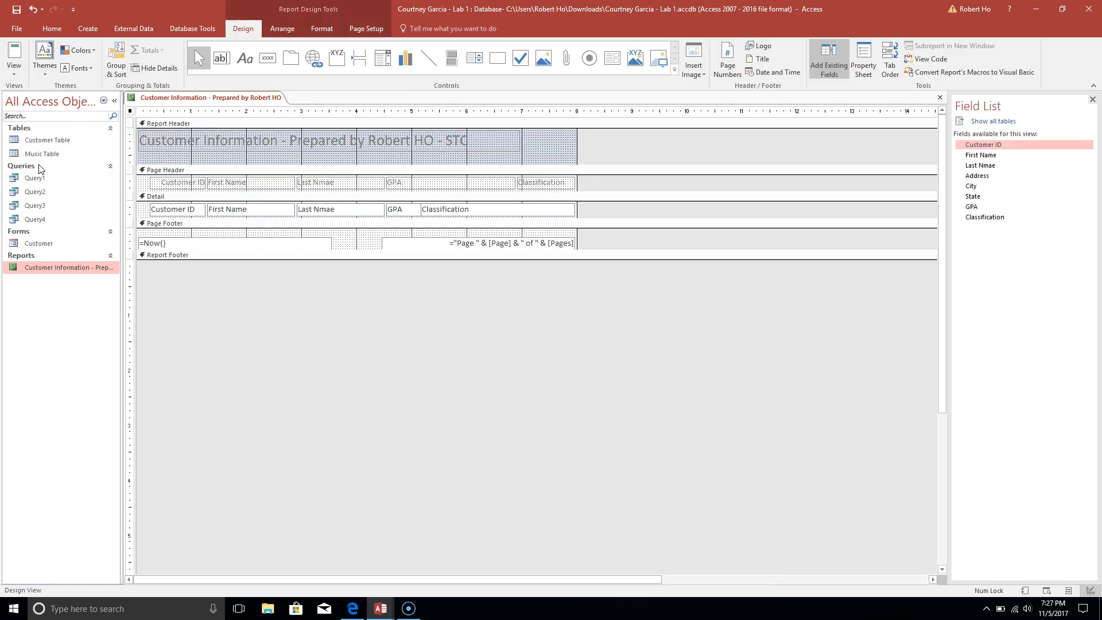
# Try to widen the GPA field in the Detail section to about 2.8 inches and shift it slightly left
pyautogui.click(418, 208)
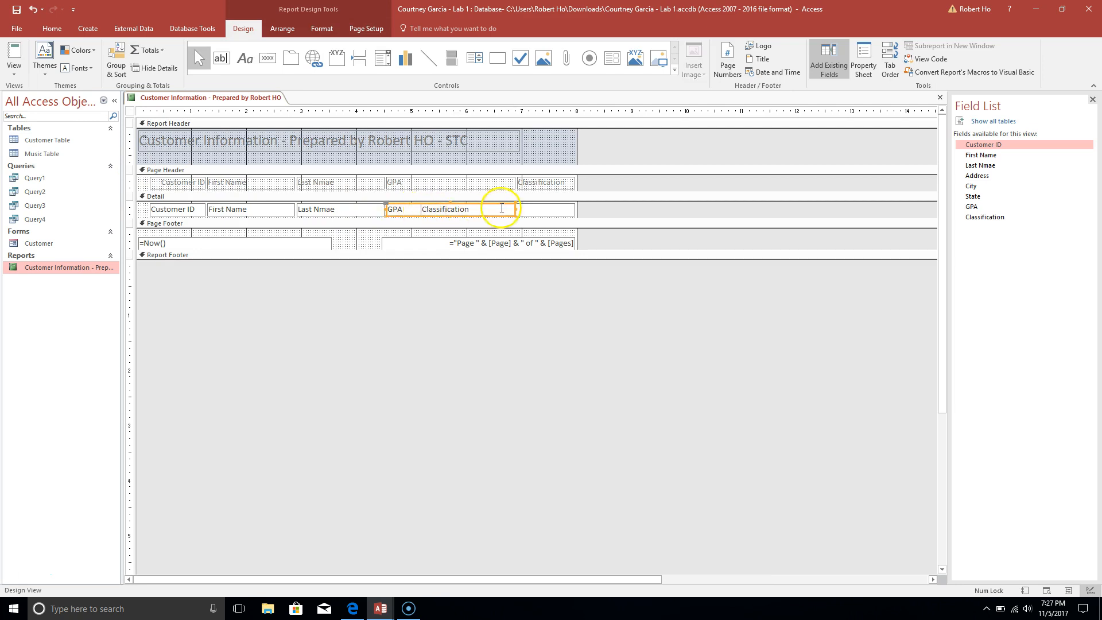
pyautogui.moveTo(513, 210); pyautogui.dragTo(540, 209)
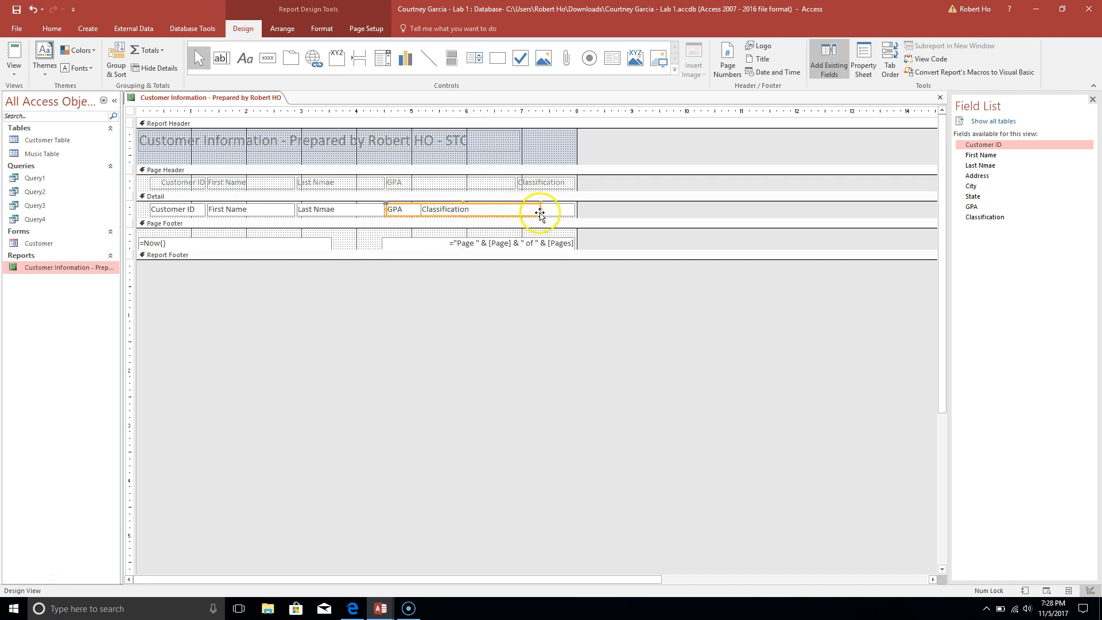
pyautogui.click(441, 209)
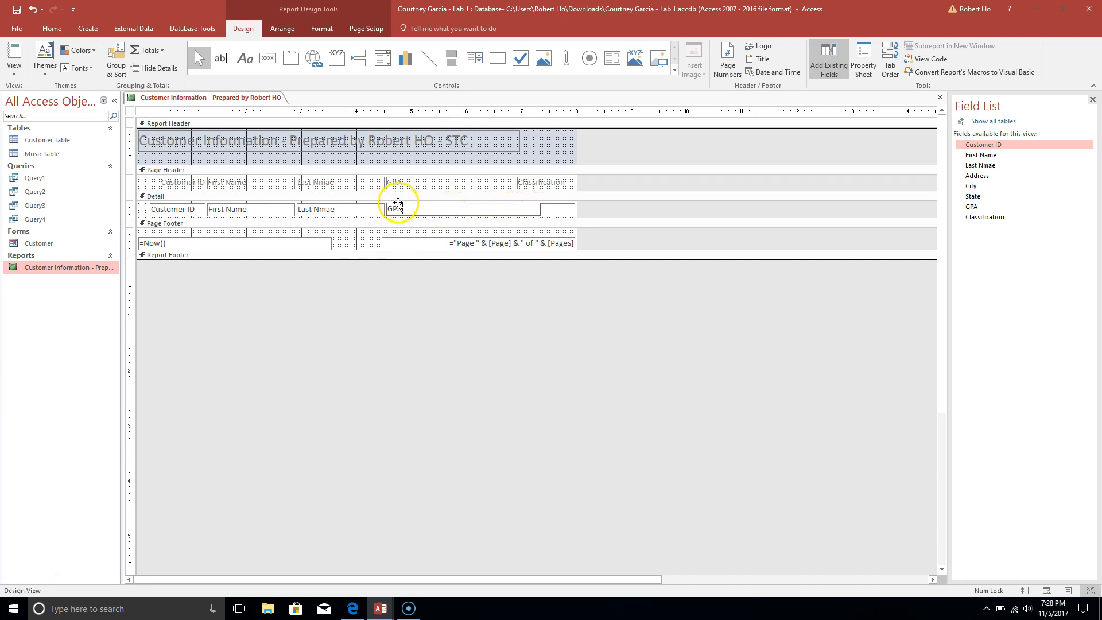
pyautogui.moveTo(398, 205); pyautogui.dragTo(384, 208)
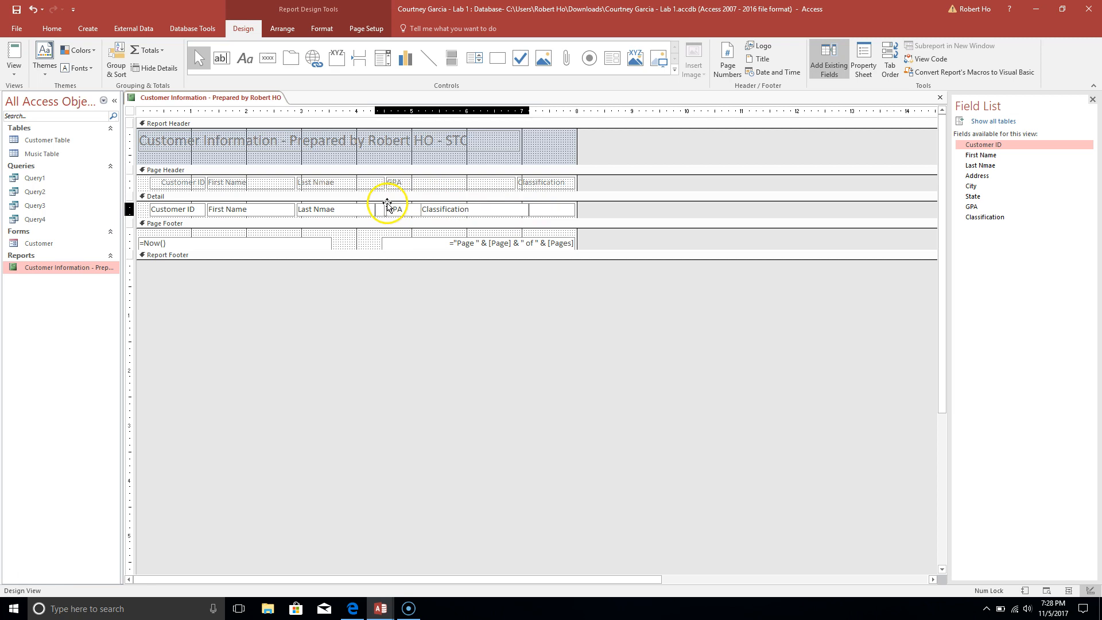
# Undo the recent resizing and moving of the GPA and Classification fields
pyautogui.click(36, 11)
pyautogui.click(34, 12)
pyautogui.click(34, 11)
# Shift the First Name heading right by about half an inch and narrow the GPA field in the Detail section to about 1.3 inches
pyautogui.moveTo(229, 182); pyautogui.dragTo(254, 185)
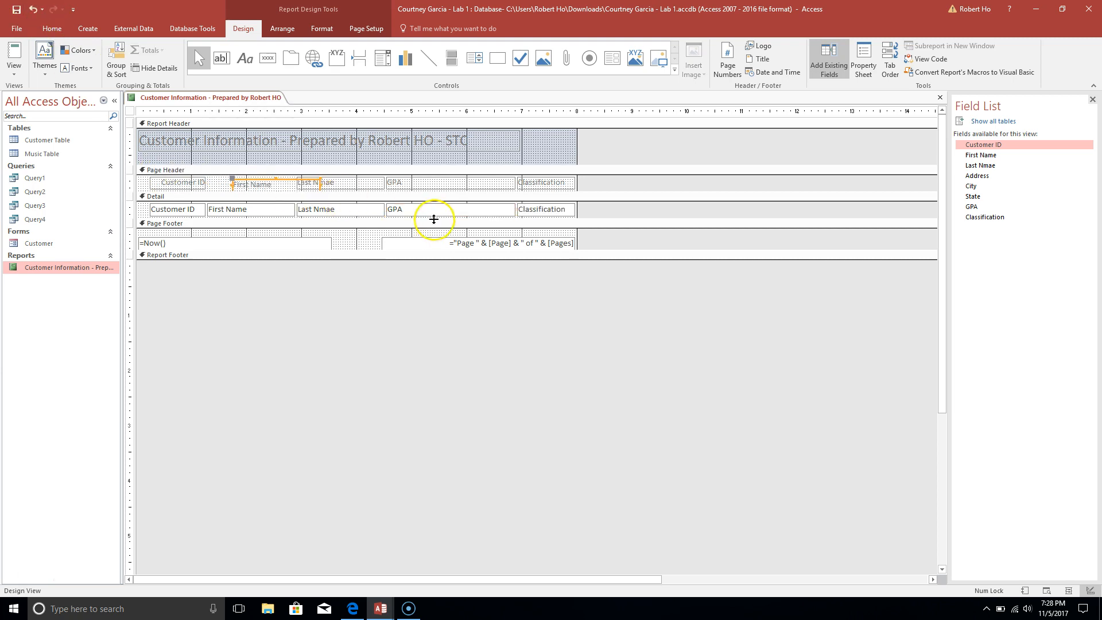
pyautogui.click(495, 207)
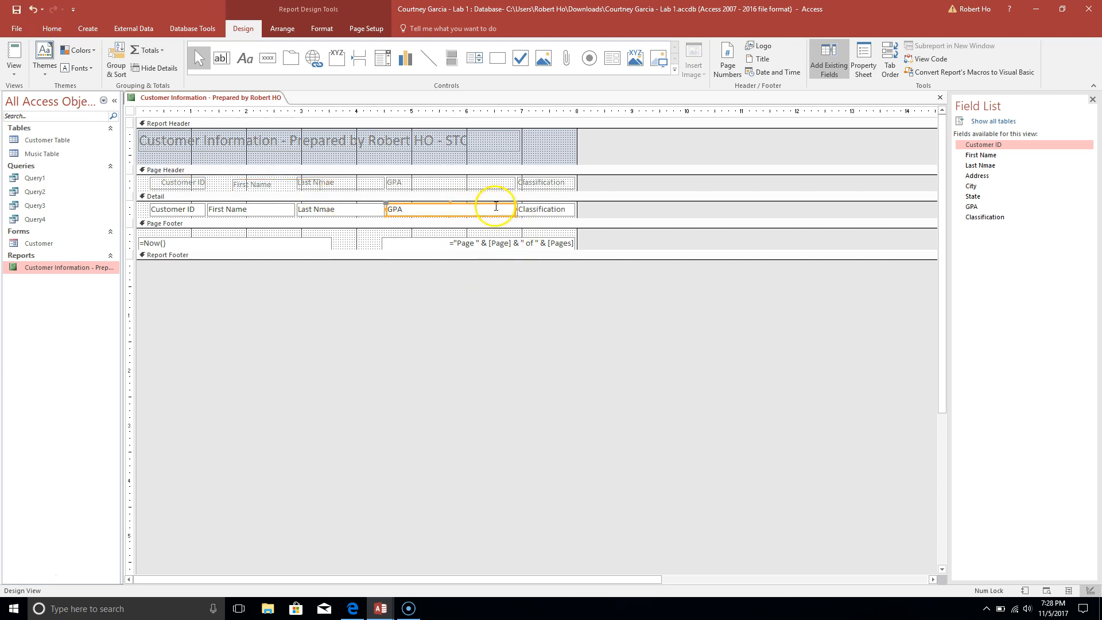
pyautogui.click(507, 211)
pyautogui.moveTo(507, 211); pyautogui.dragTo(456, 210)
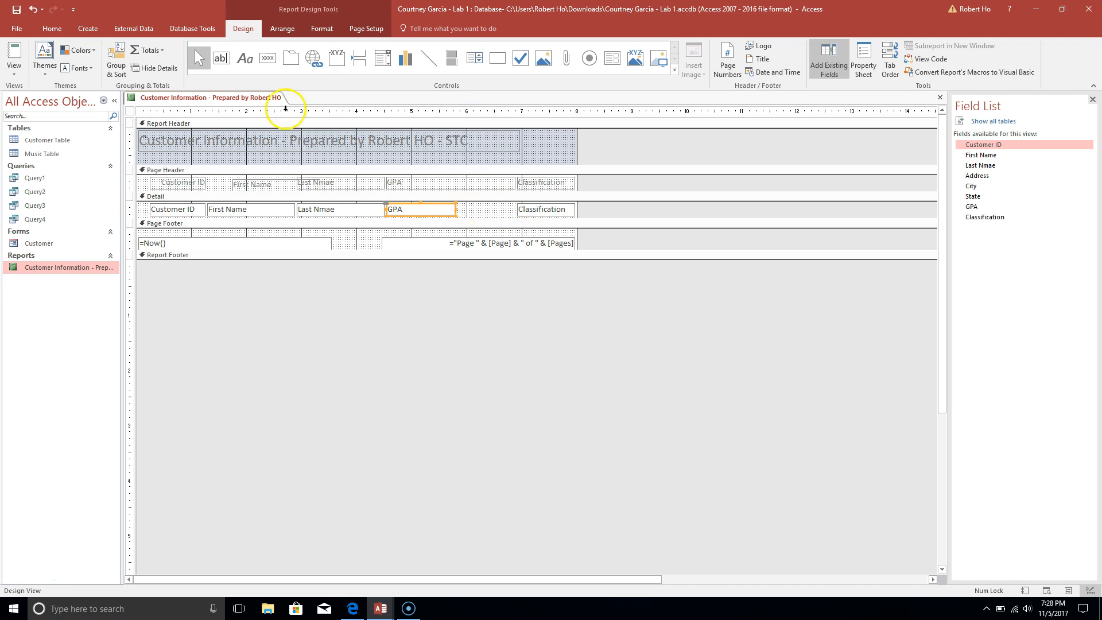
# Review the adjusted First Name heading and GPA column in Report View, and go back to Design View
pyautogui.click(17, 74)
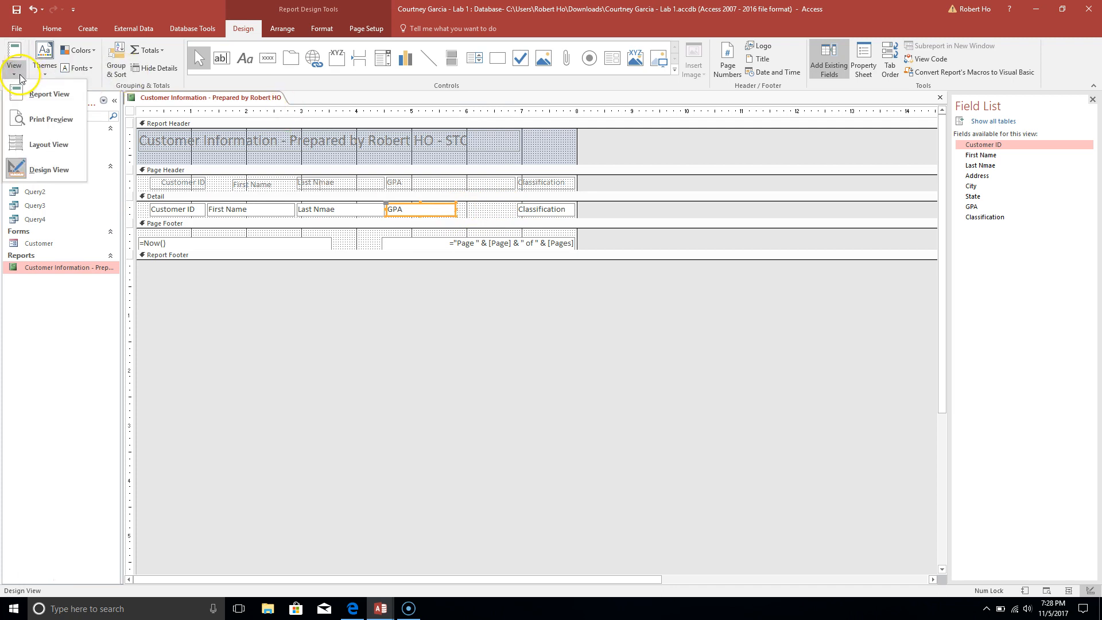
pyautogui.click(32, 94)
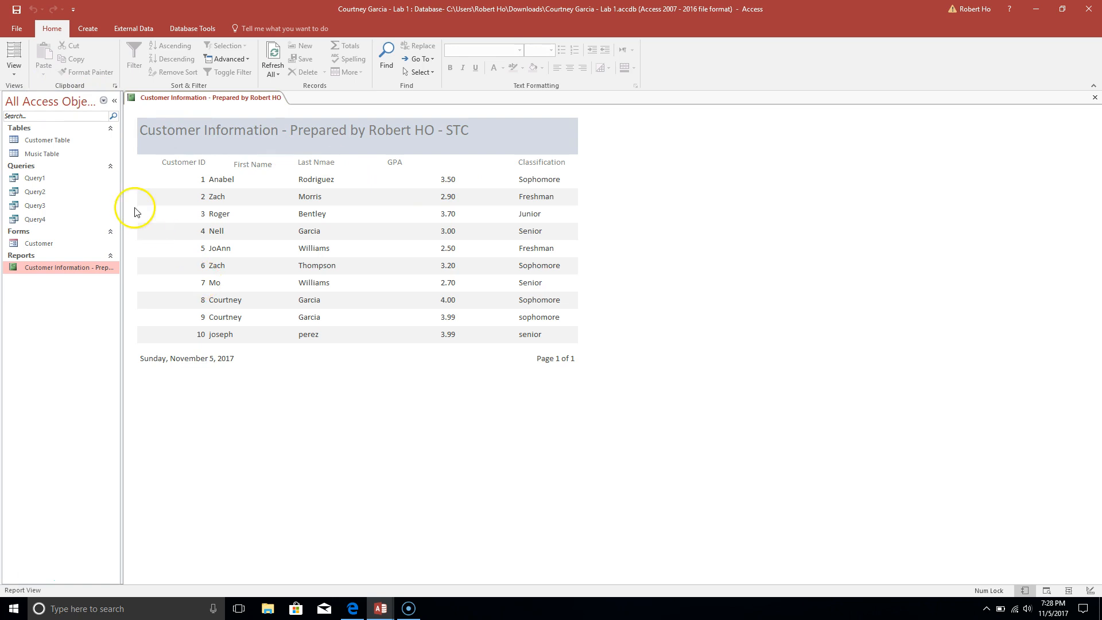
pyautogui.click(13, 74)
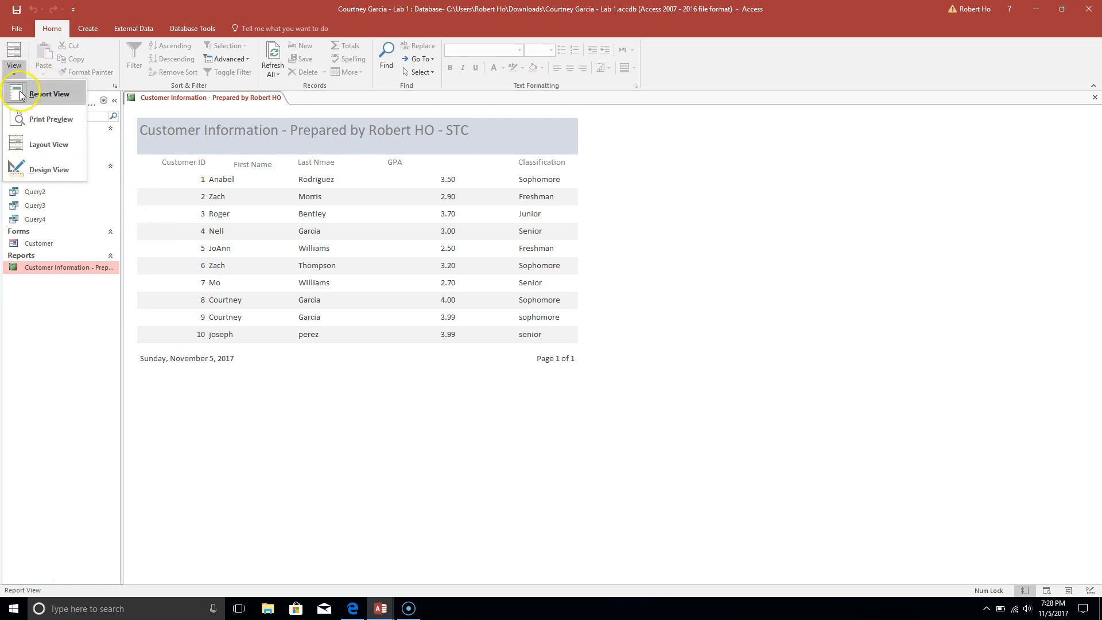
pyautogui.click(31, 171)
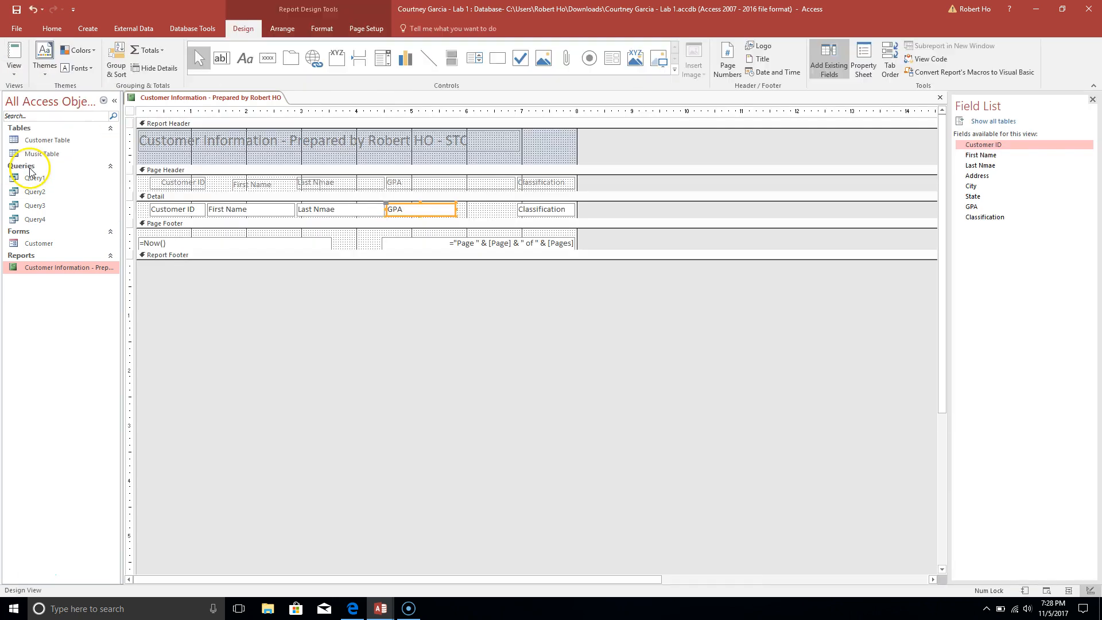
# Narrow the GPA heading in the Page Header to about 1.3 inches and check the layout in Report View
pyautogui.click(499, 182)
pyautogui.moveTo(515, 181); pyautogui.dragTo(453, 181)
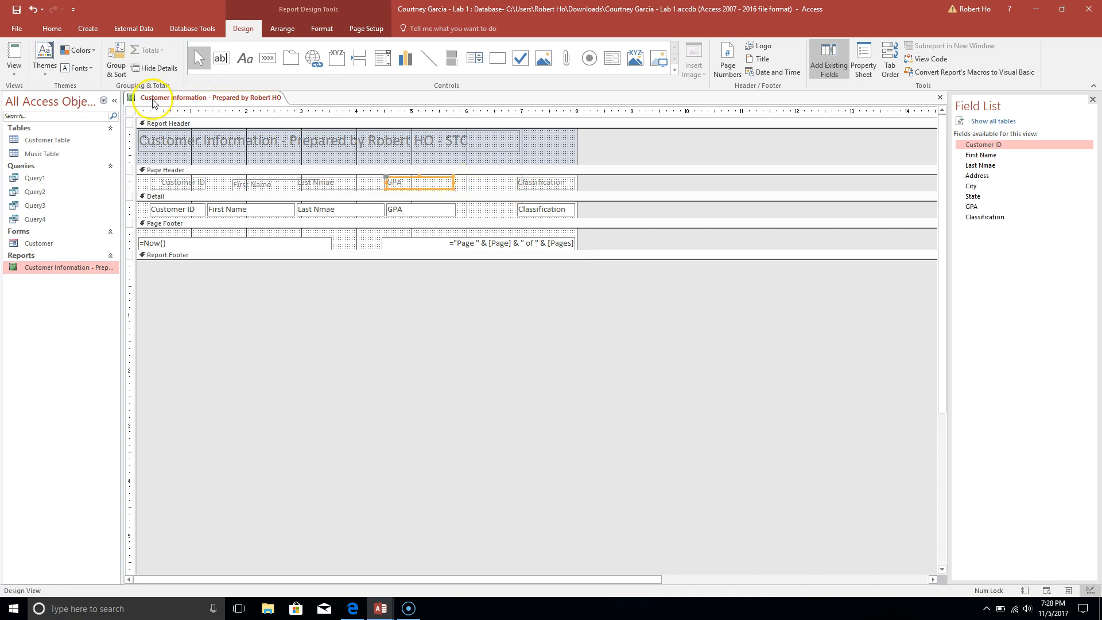
pyautogui.click(14, 75)
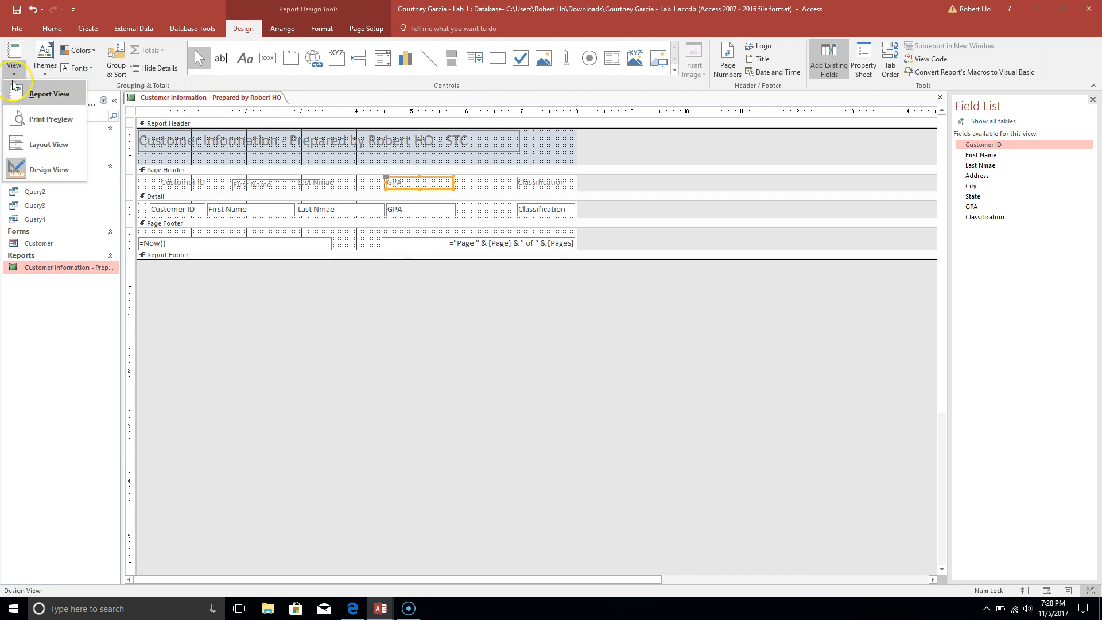
pyautogui.click(15, 95)
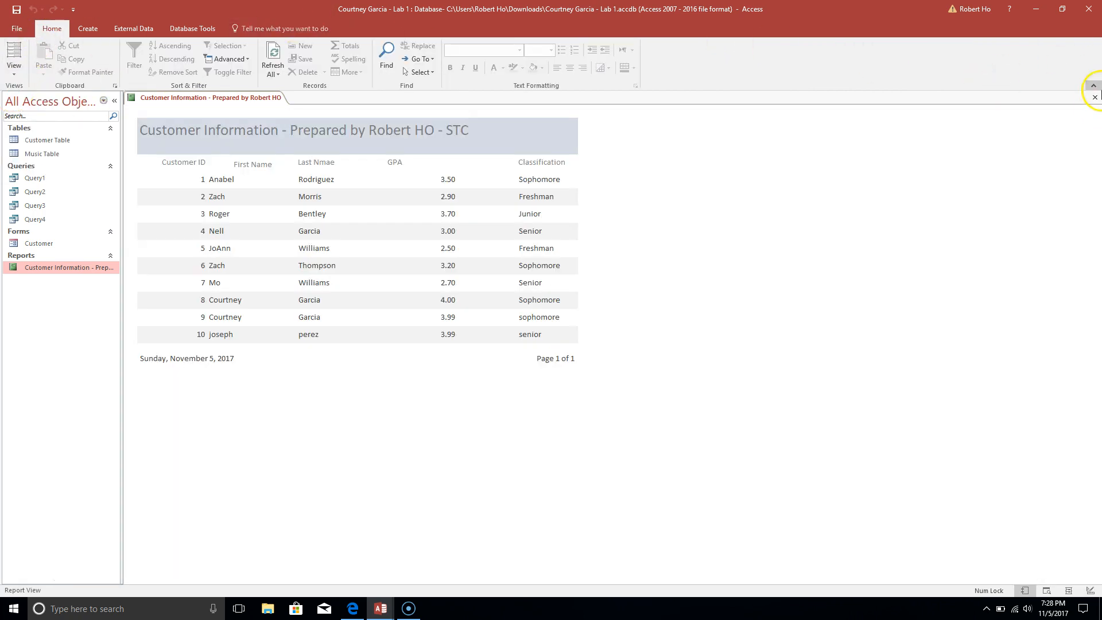
# Close the customer information report with its design changes saved, and reopen it
pyautogui.click(1095, 97)
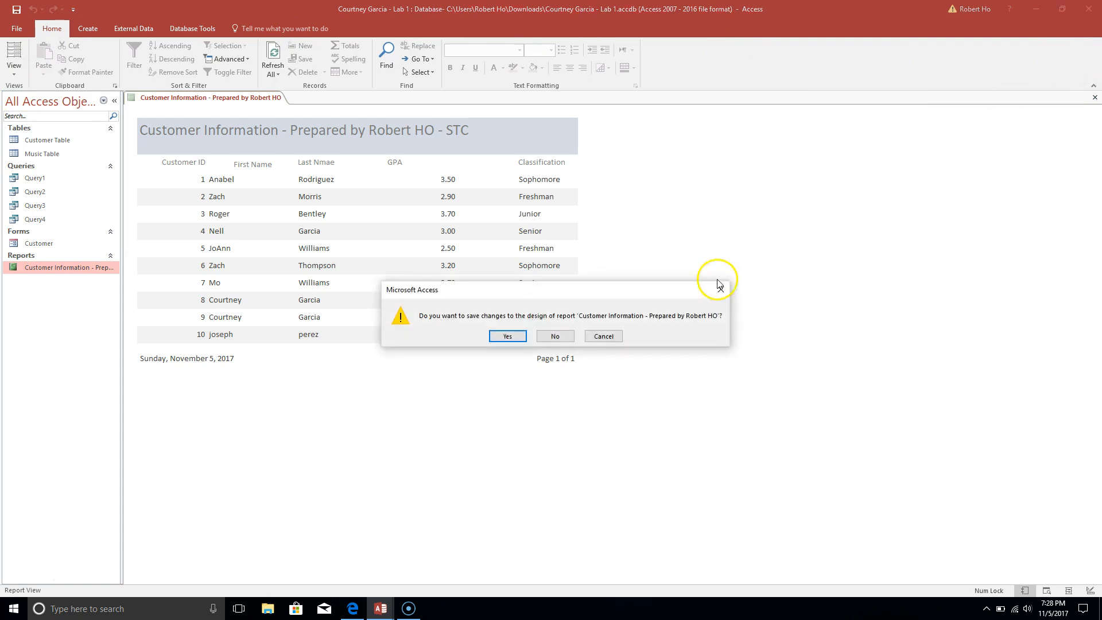
pyautogui.click(506, 336)
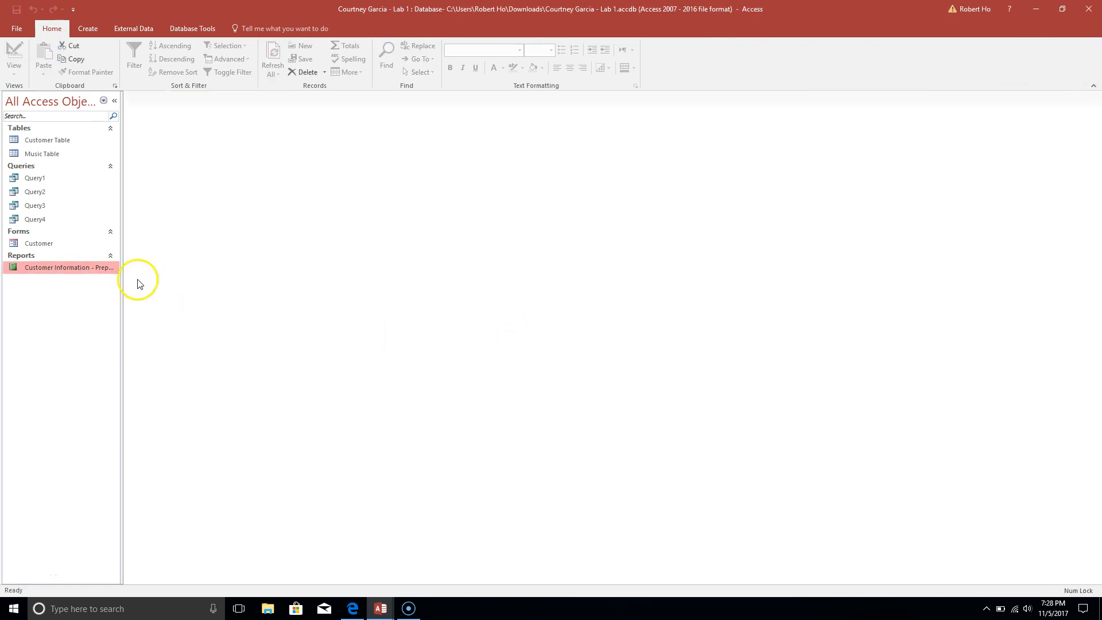
pyautogui.doubleClick(68, 267)
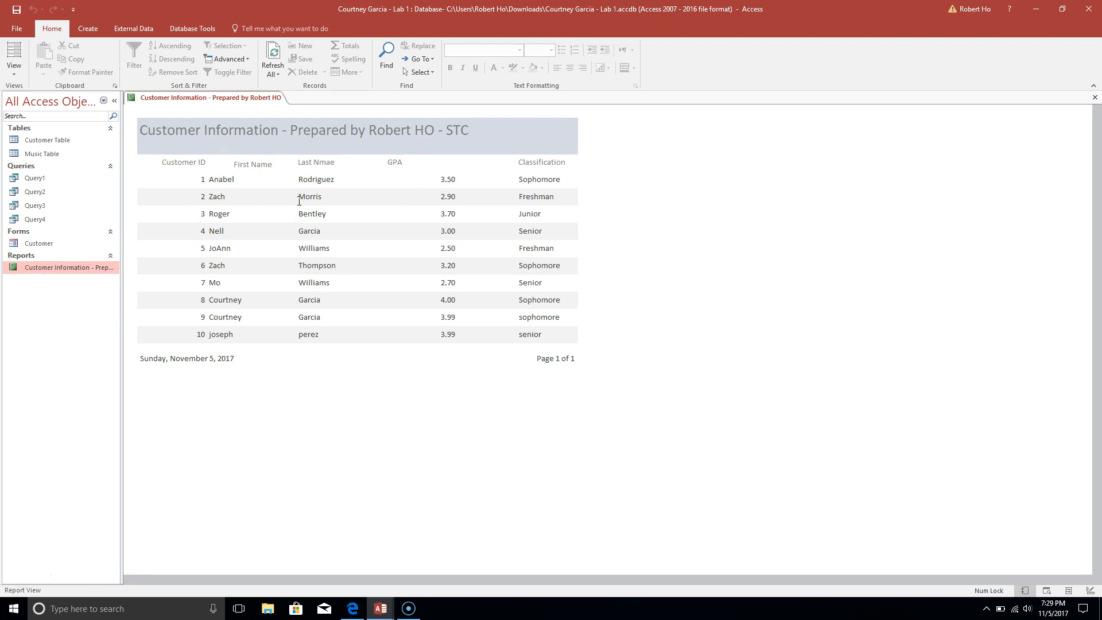
# Review the design and results of Query1, and close both the query and the customer information report
pyautogui.doubleClick(41, 179)
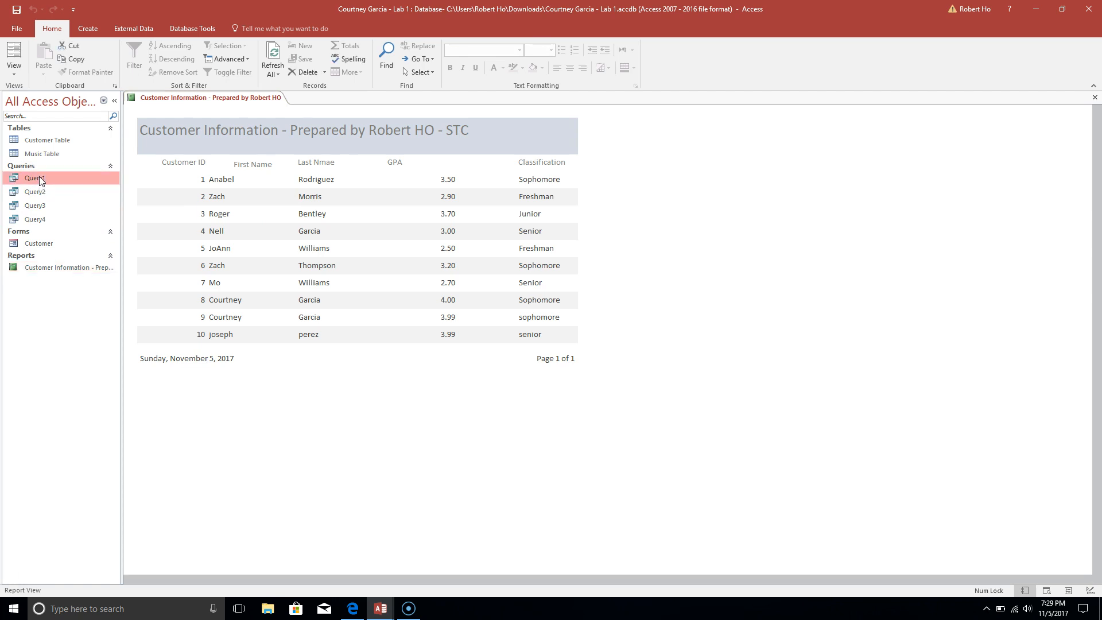
pyautogui.click(12, 79)
pyautogui.click(41, 149)
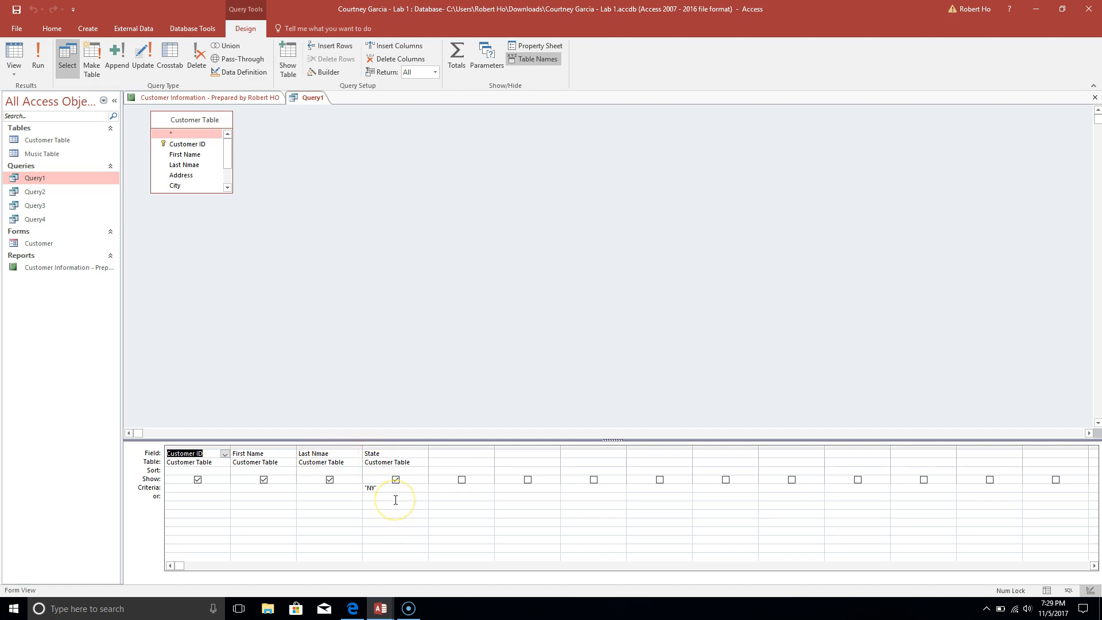
pyautogui.click(42, 56)
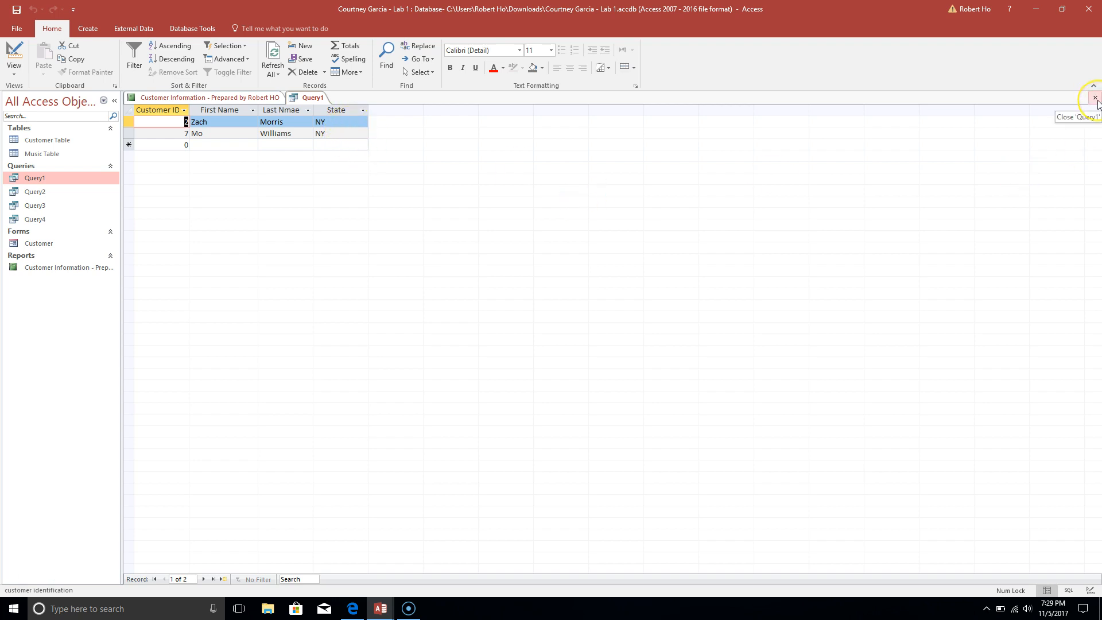
pyautogui.click(1094, 98)
pyautogui.click(1095, 98)
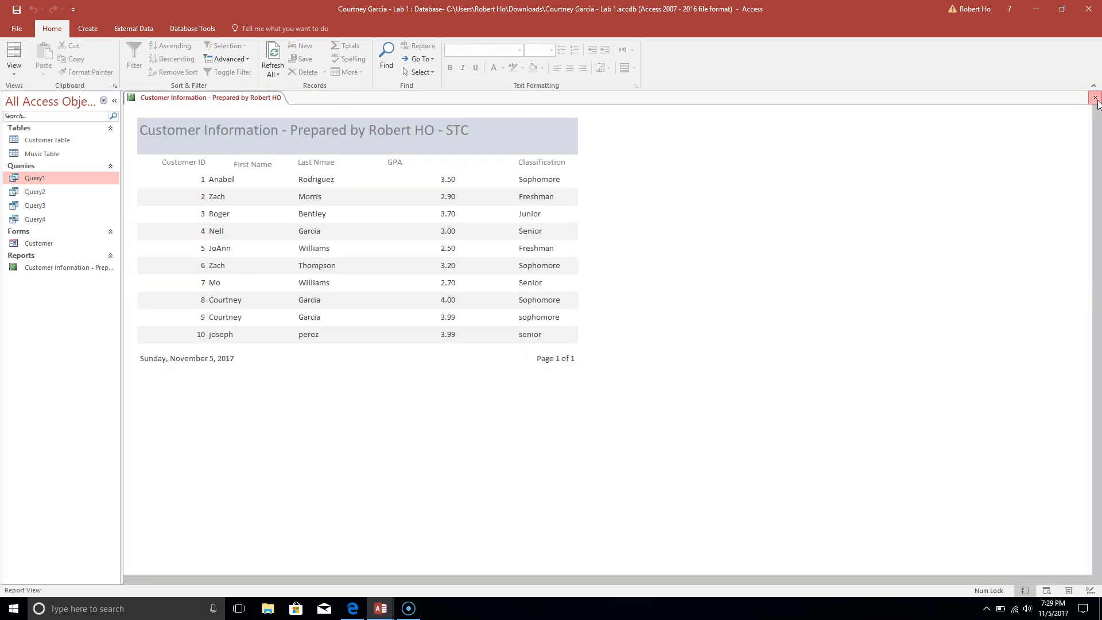
# Start a new query in Design View with the Customer Table and enlarge its field list to show all fields
pyautogui.click(47, 140)
pyautogui.click(81, 32)
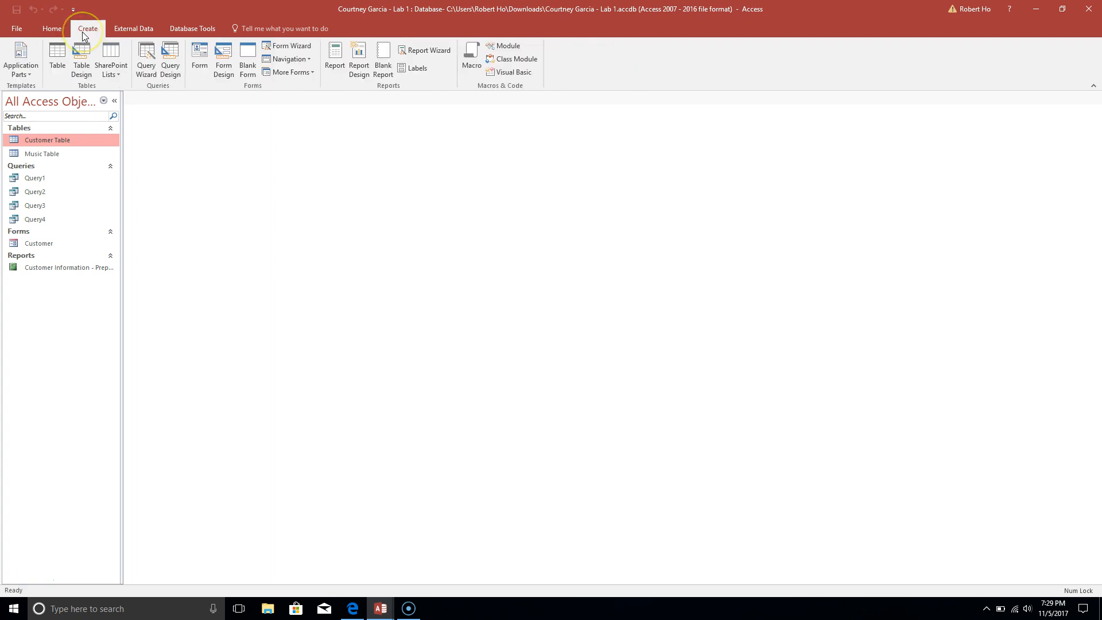
pyautogui.click(179, 77)
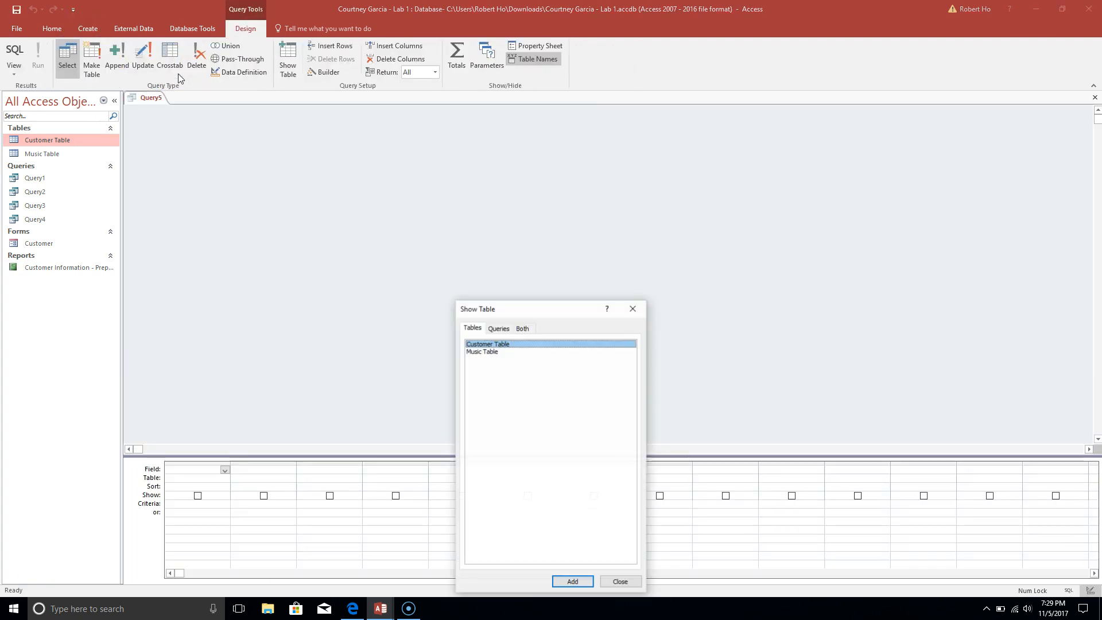
pyautogui.doubleClick(505, 346)
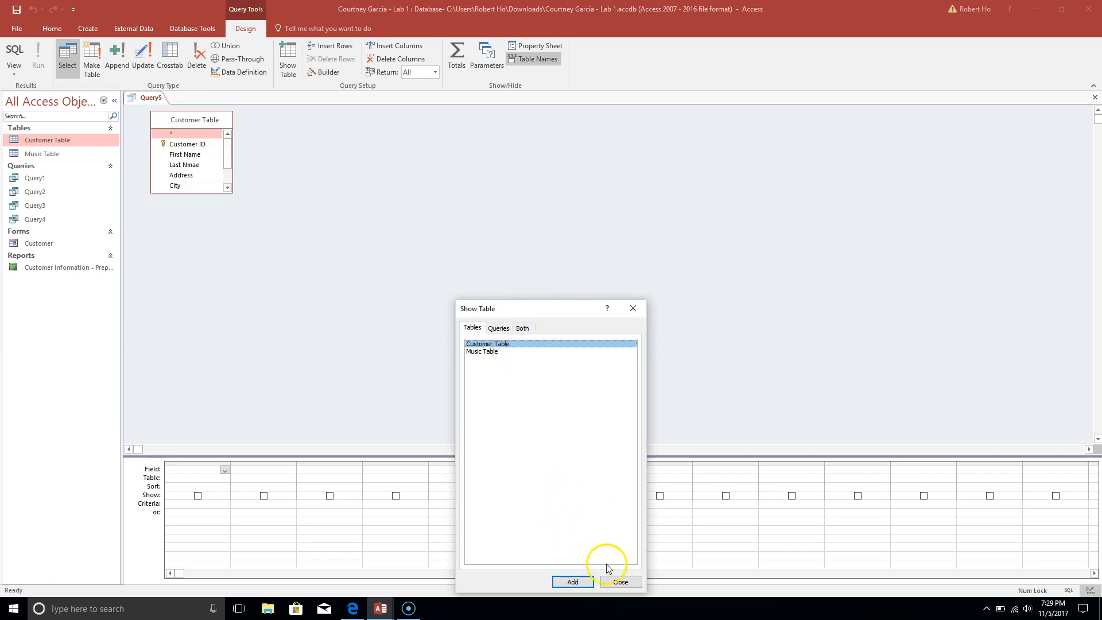
pyautogui.click(616, 582)
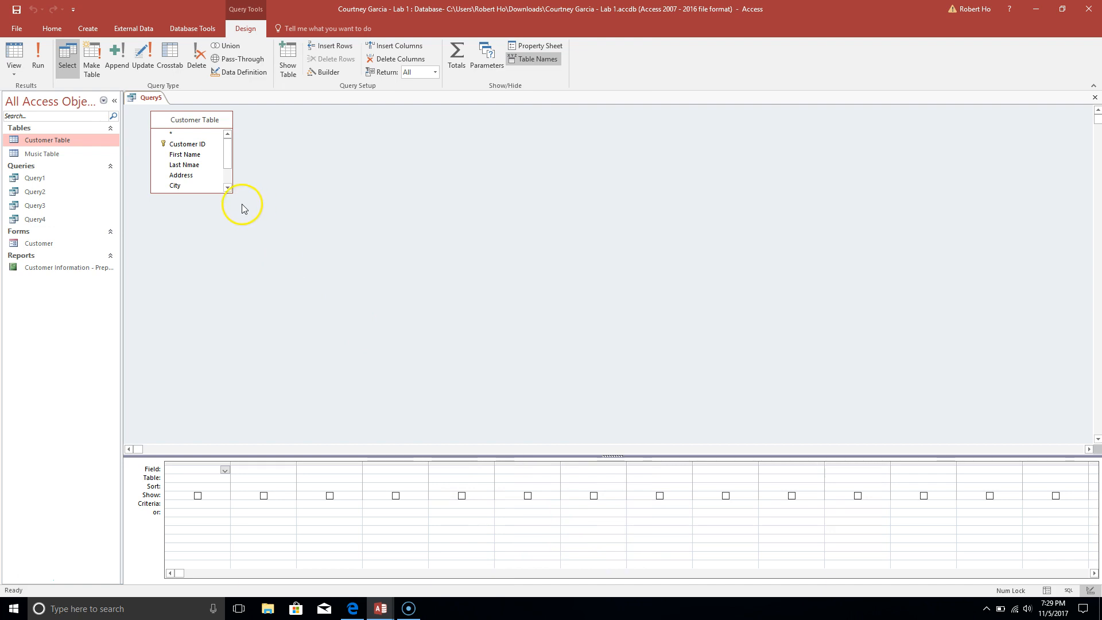
pyautogui.moveTo(228, 191); pyautogui.dragTo(233, 256)
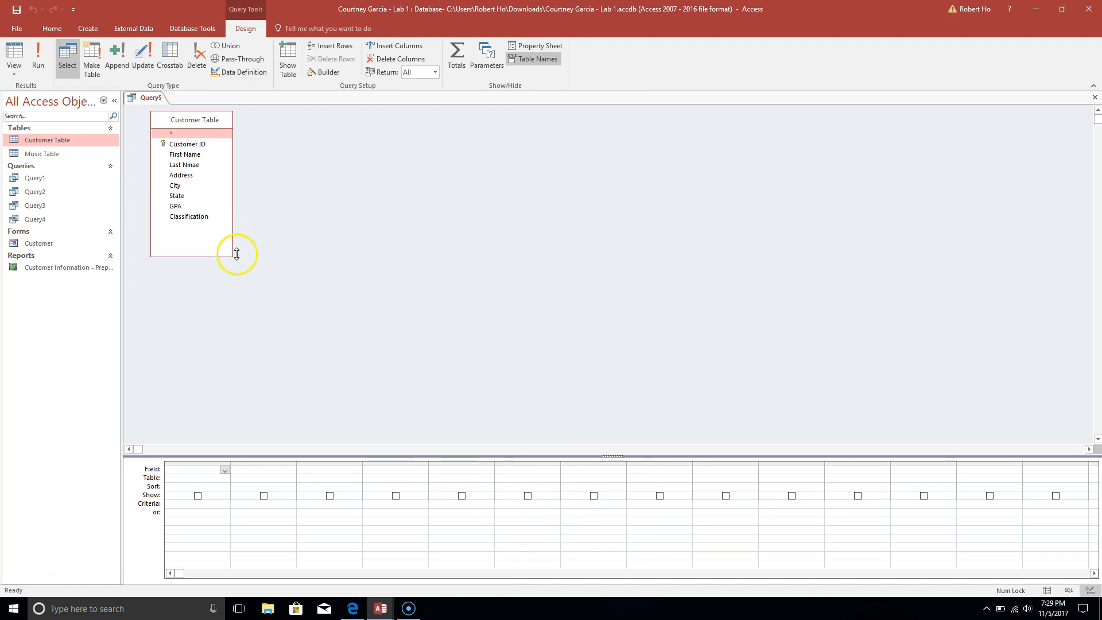
# Add the Customer ID, First Name, Last Nmae and State fields from the Customer Table to the query grid
pyautogui.doubleClick(198, 145)
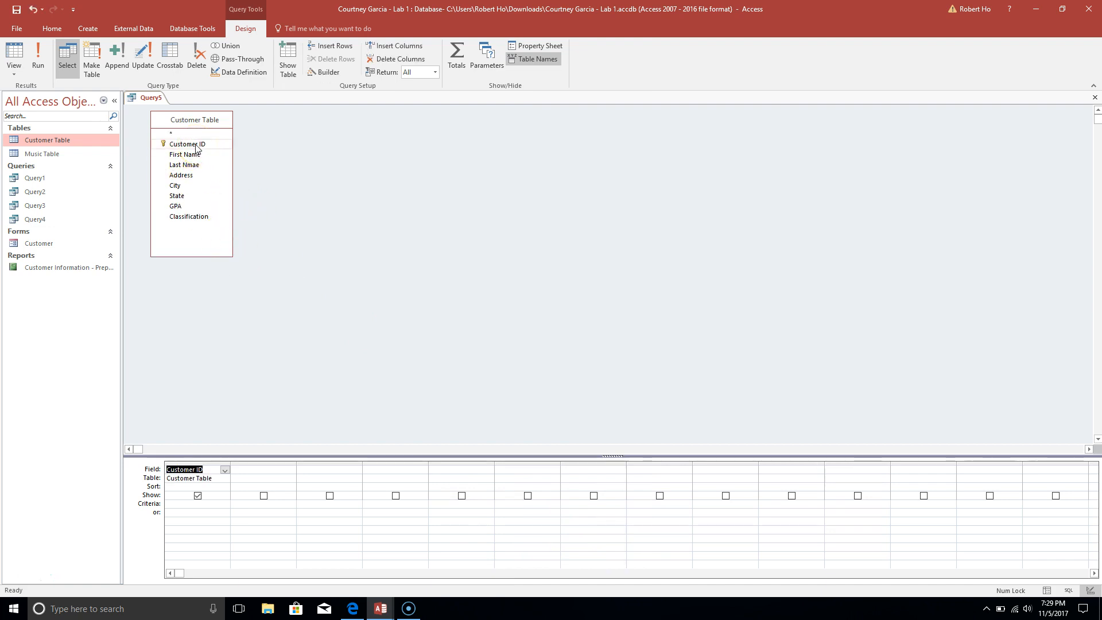
pyautogui.click(187, 156)
pyautogui.doubleClick(188, 155)
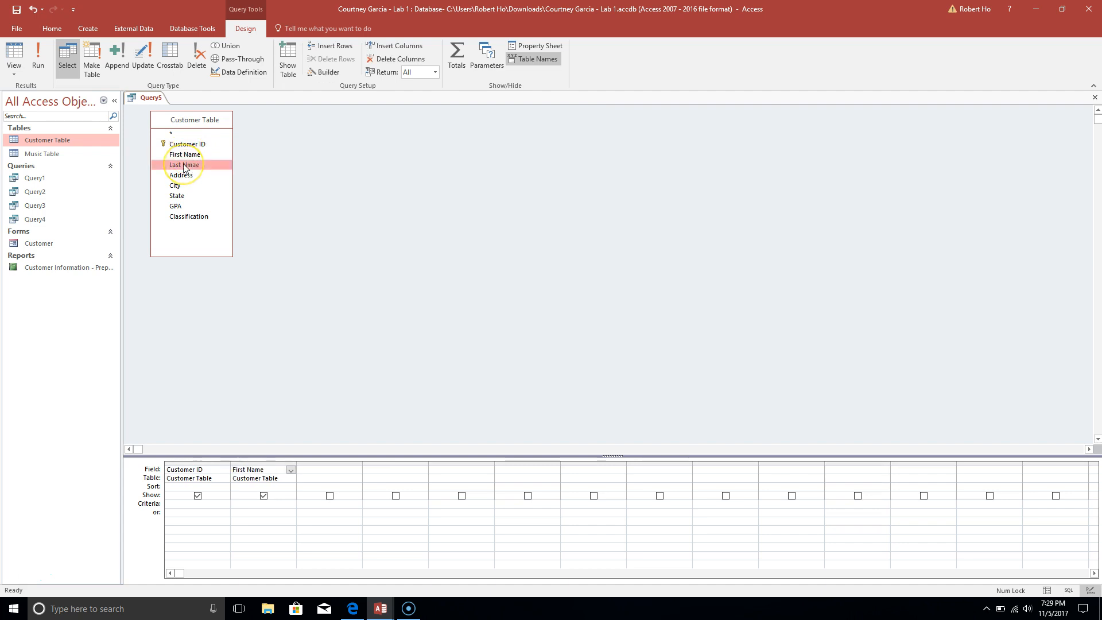
pyautogui.doubleClick(184, 165)
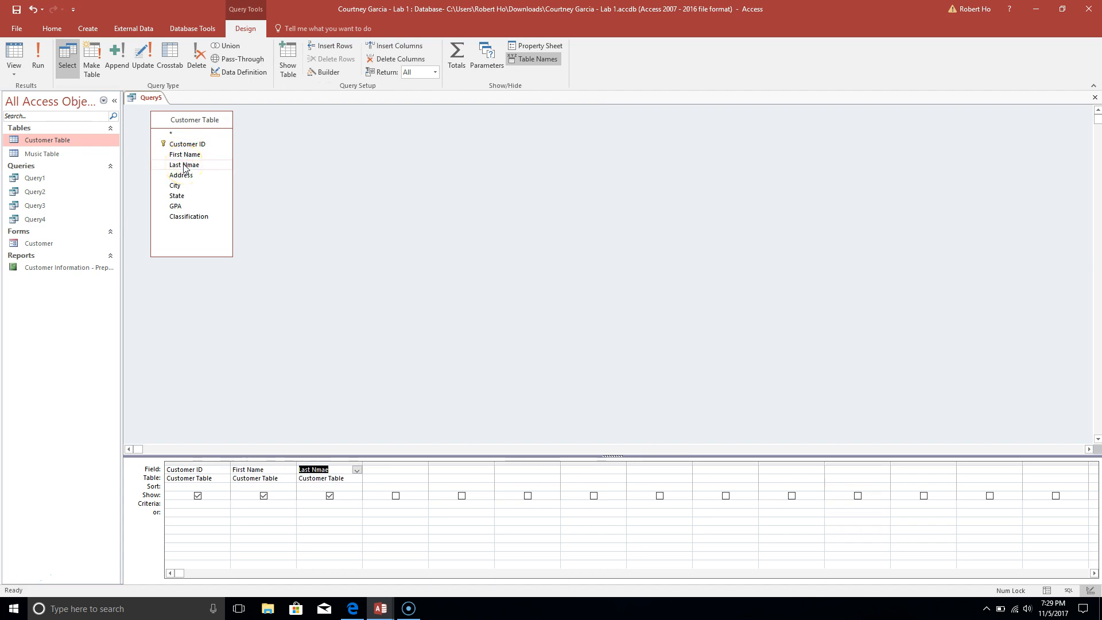
pyautogui.doubleClick(178, 197)
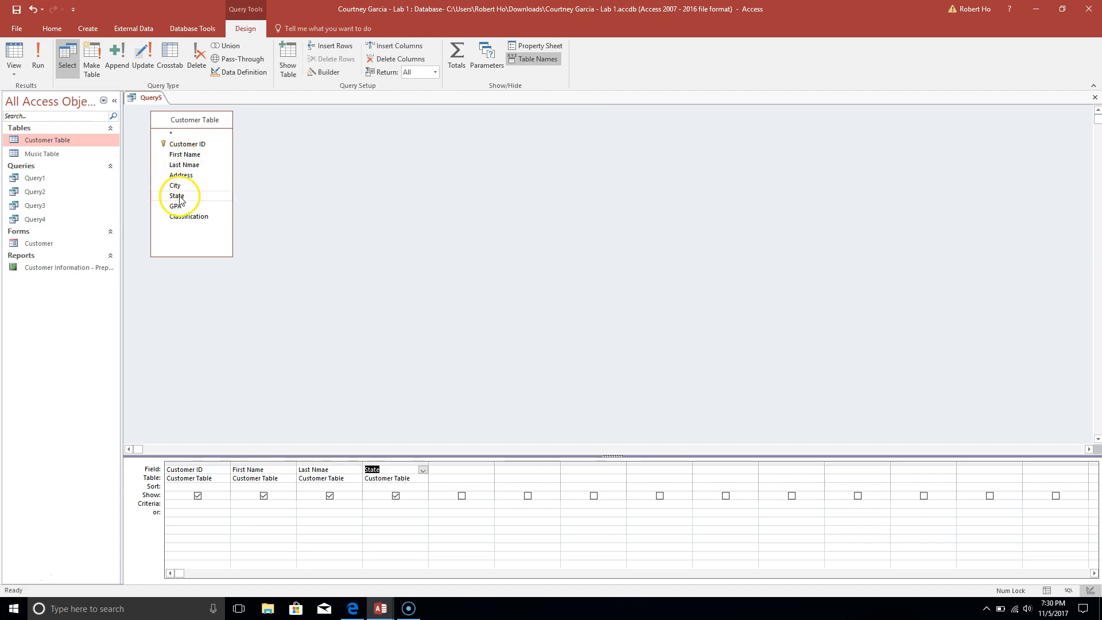
# Set the State field's criterion to NY and run the query
pyautogui.click(381, 507)
pyautogui.write('NY')
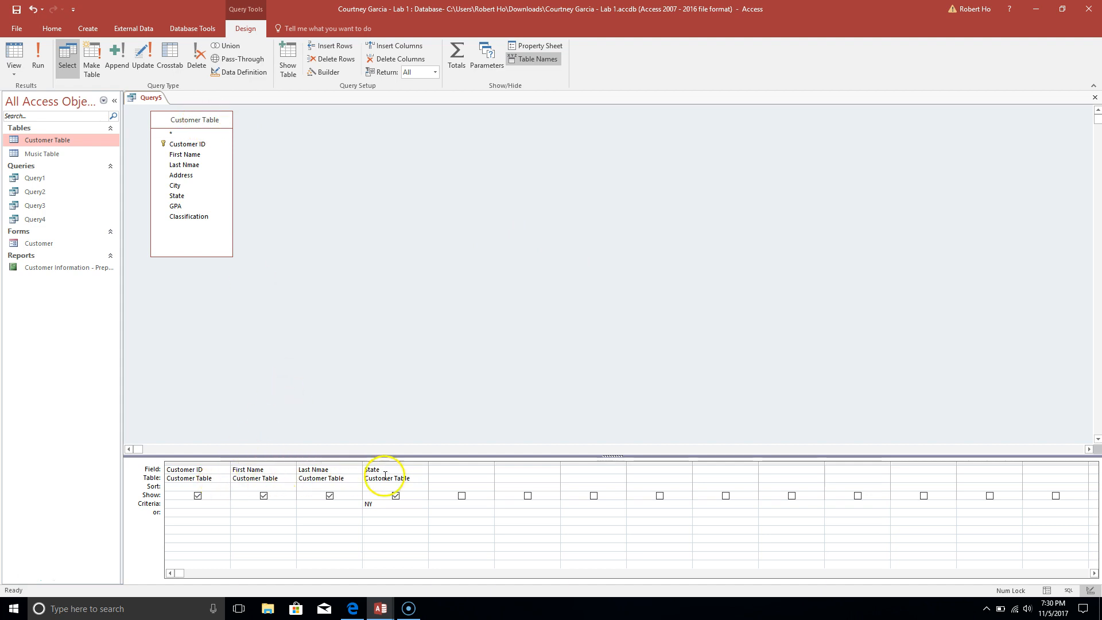
pyautogui.click(356, 503)
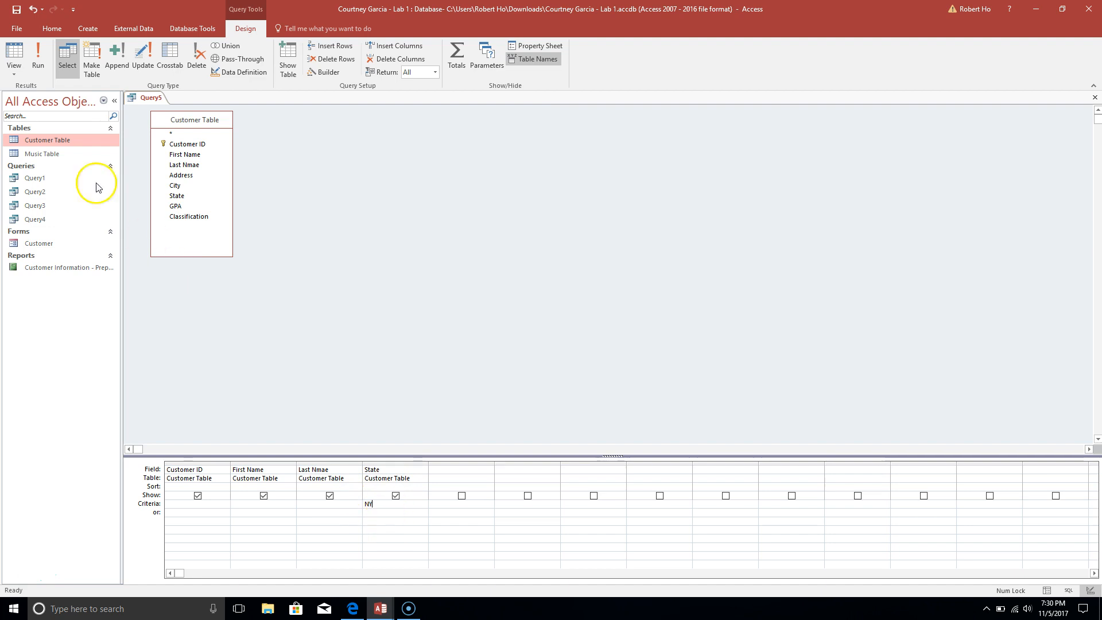
pyautogui.click(41, 70)
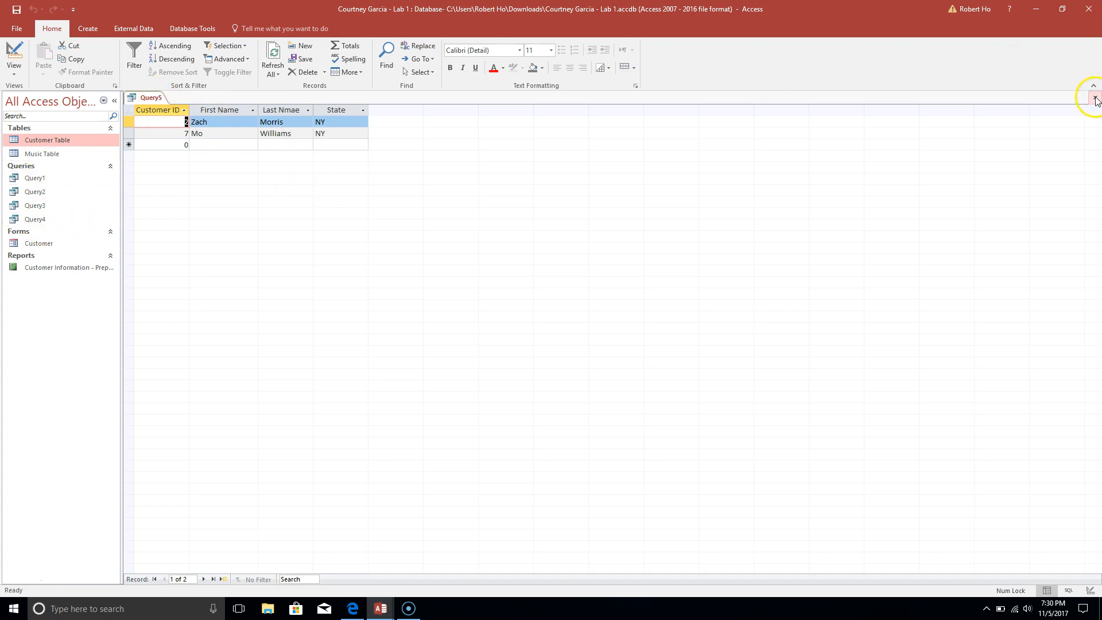
# Close the new query and save it as "Query 1a"
pyautogui.click(1094, 98)
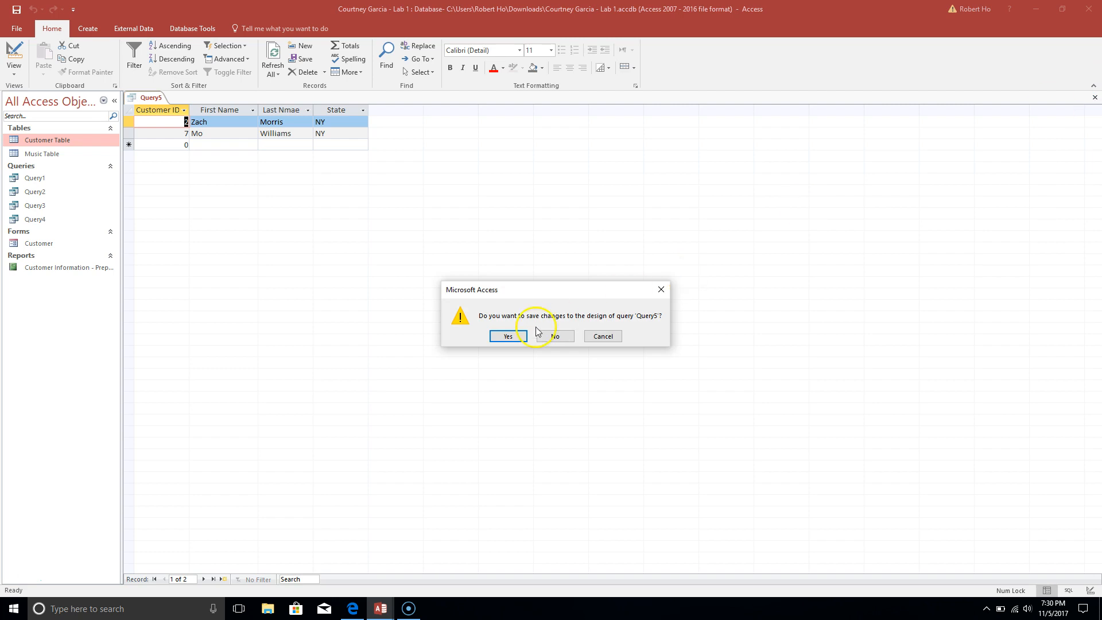
pyautogui.click(508, 337)
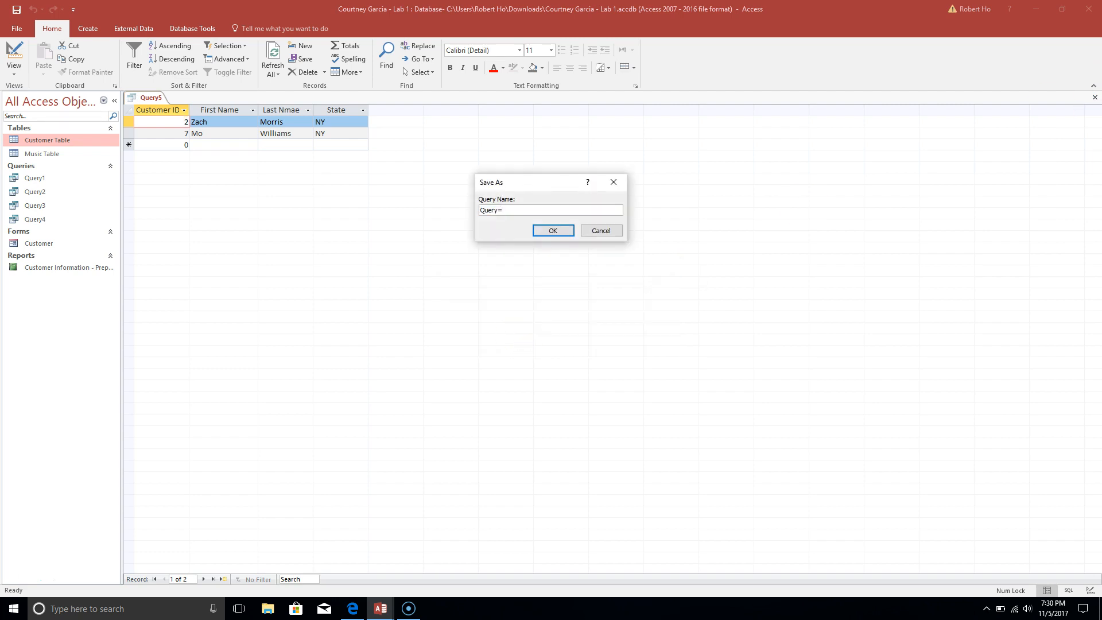
pyautogui.write('Query 1a')
pyautogui.click(554, 231)
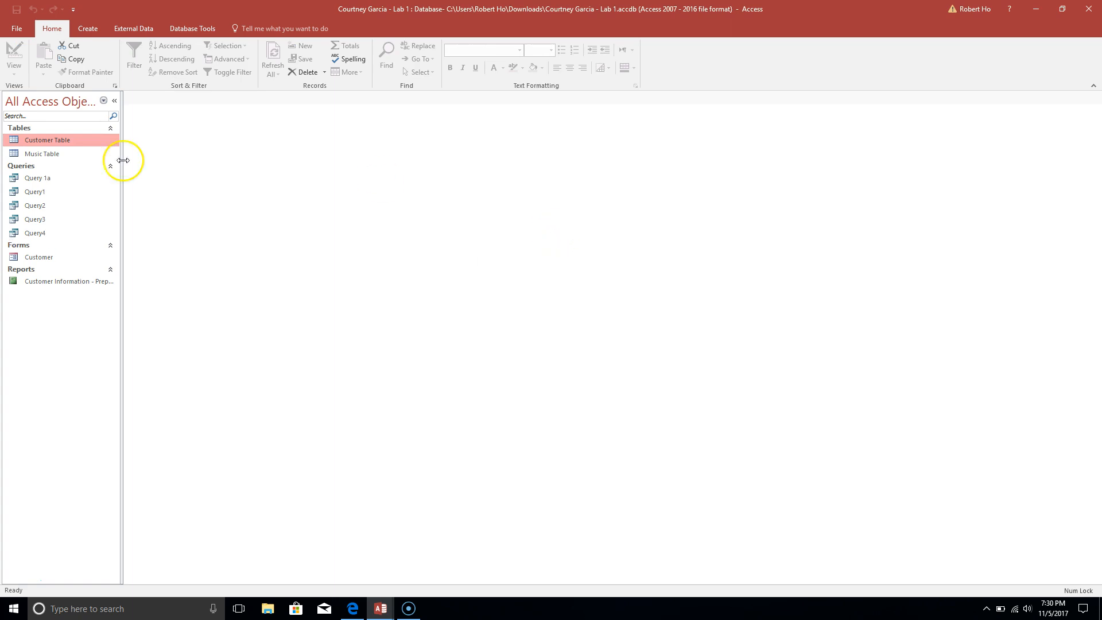
# Reopen Query 1a, review its design and results, and close it
pyautogui.click(49, 178)
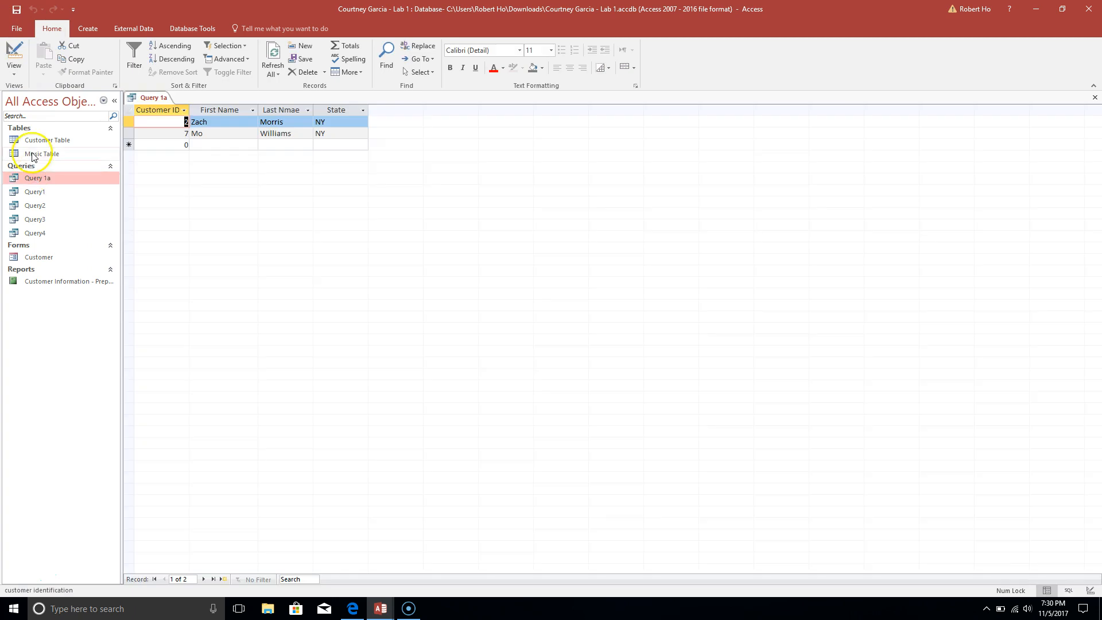
pyautogui.click(14, 68)
pyautogui.click(34, 148)
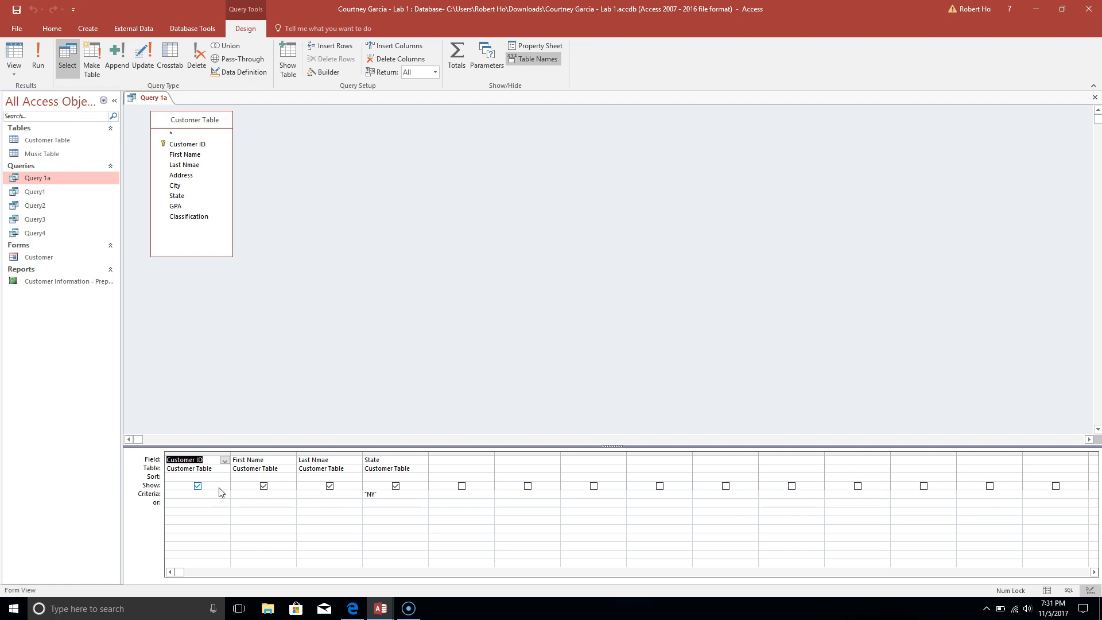
pyautogui.click(363, 383)
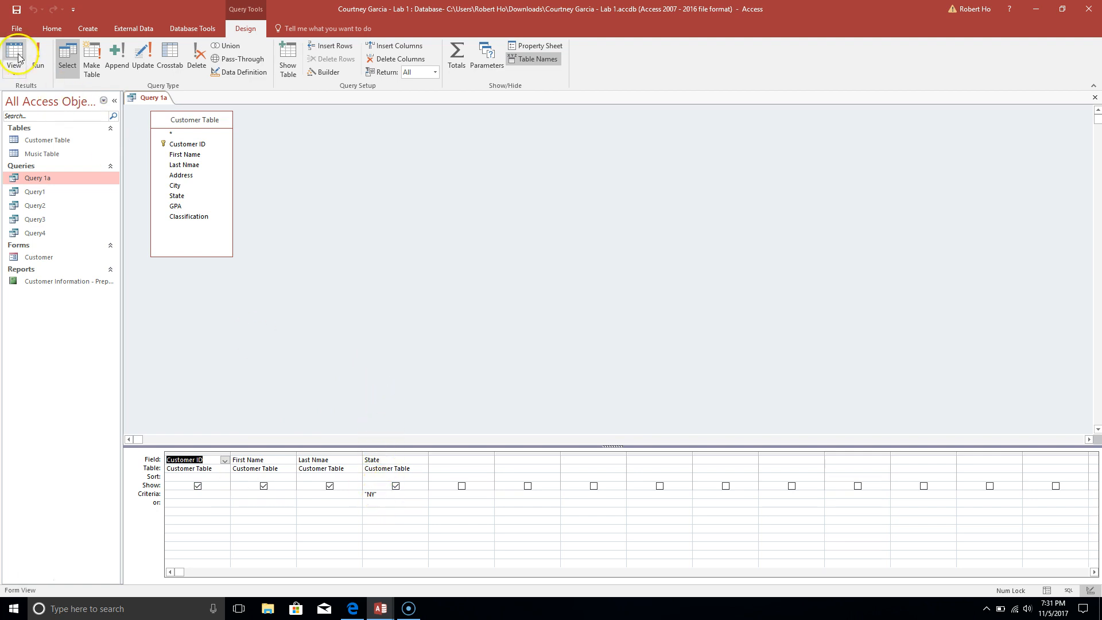
pyautogui.click(39, 53)
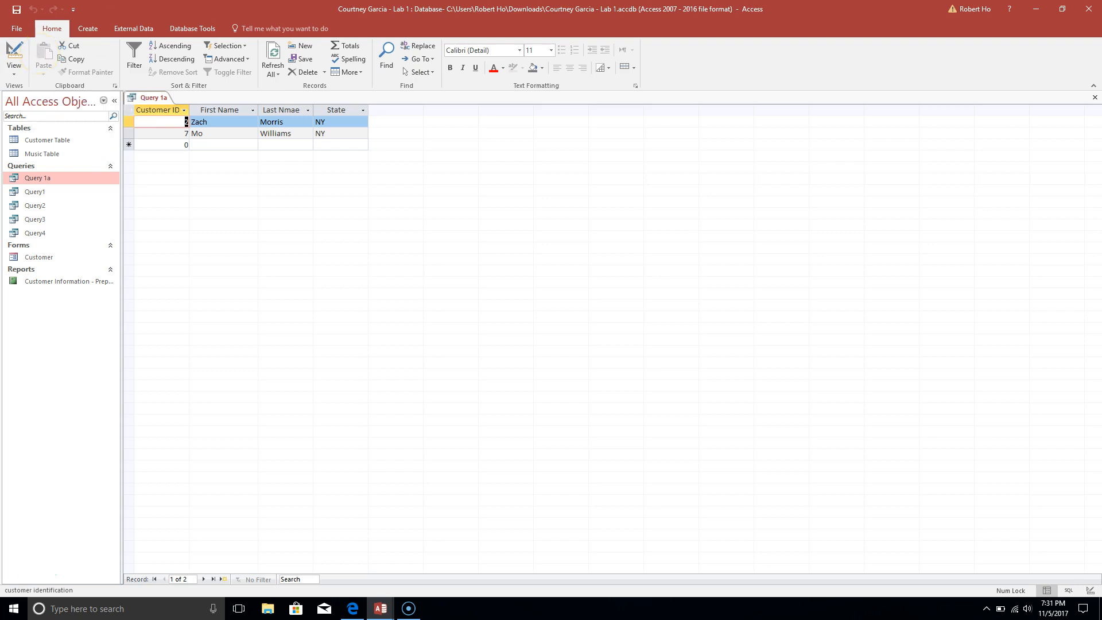
pyautogui.click(1094, 97)
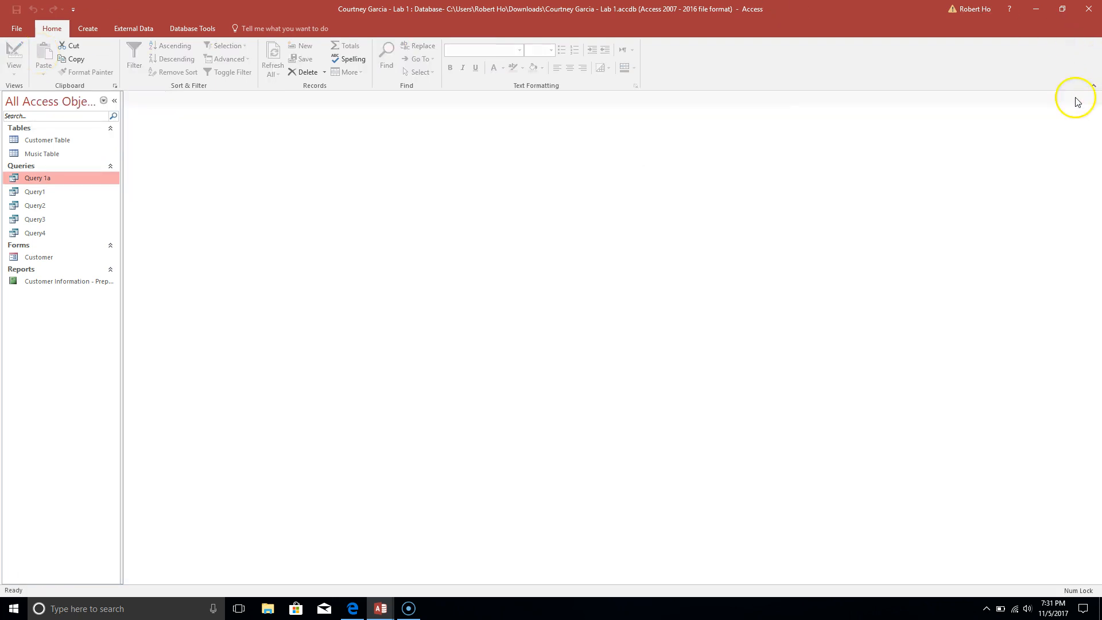
# Open Query2 and show it in Design View to examine its GPA criterion
pyautogui.click(42, 206)
pyautogui.doubleClick(41, 206)
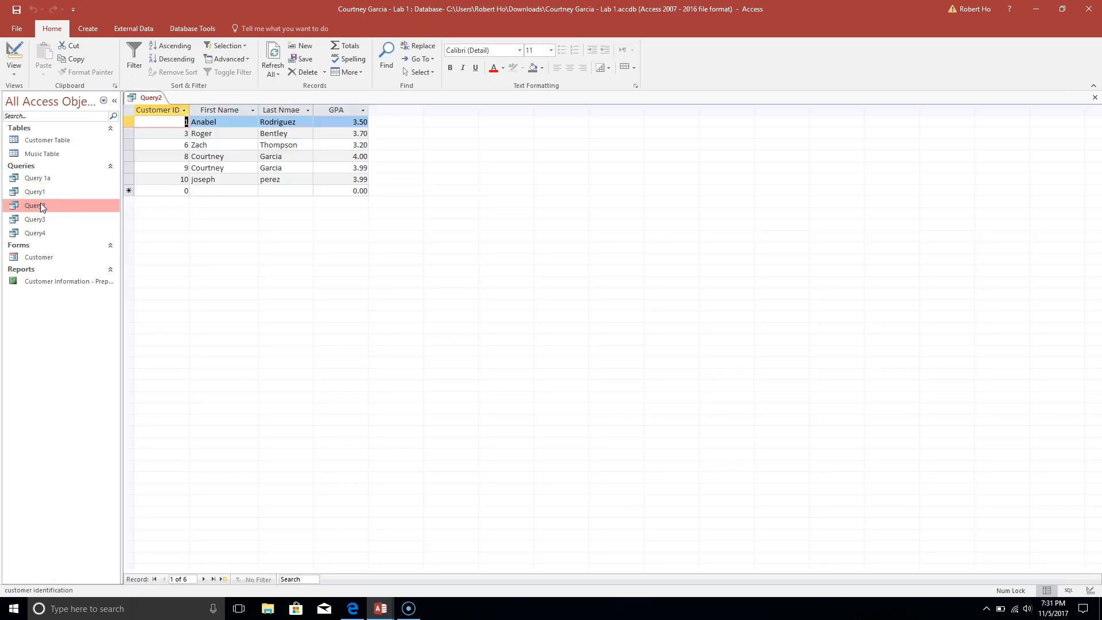
pyautogui.click(12, 76)
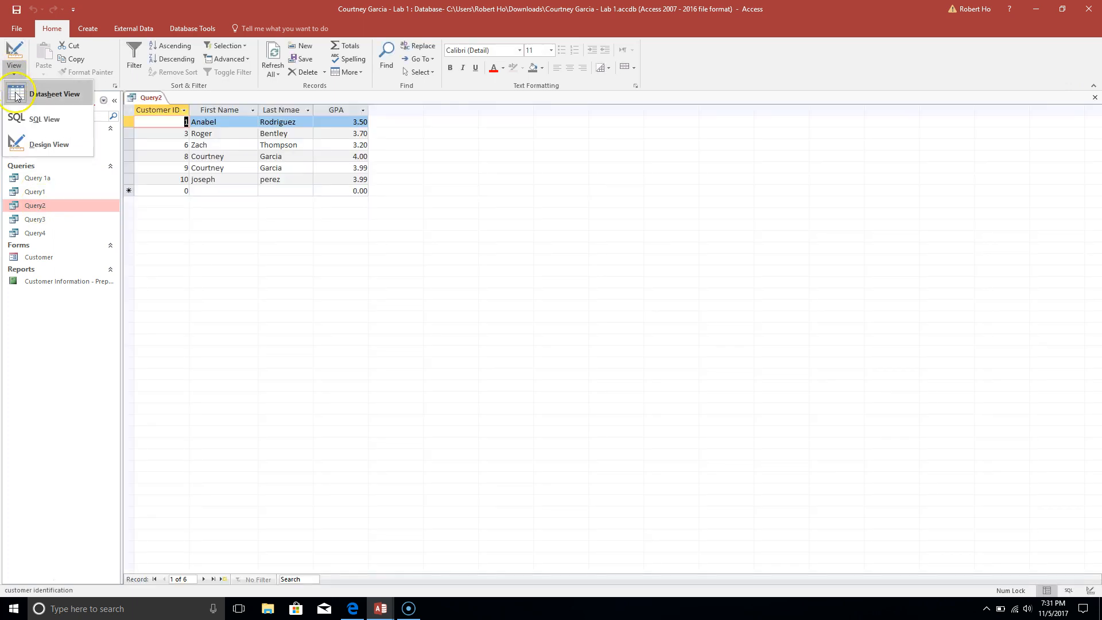
pyautogui.click(33, 143)
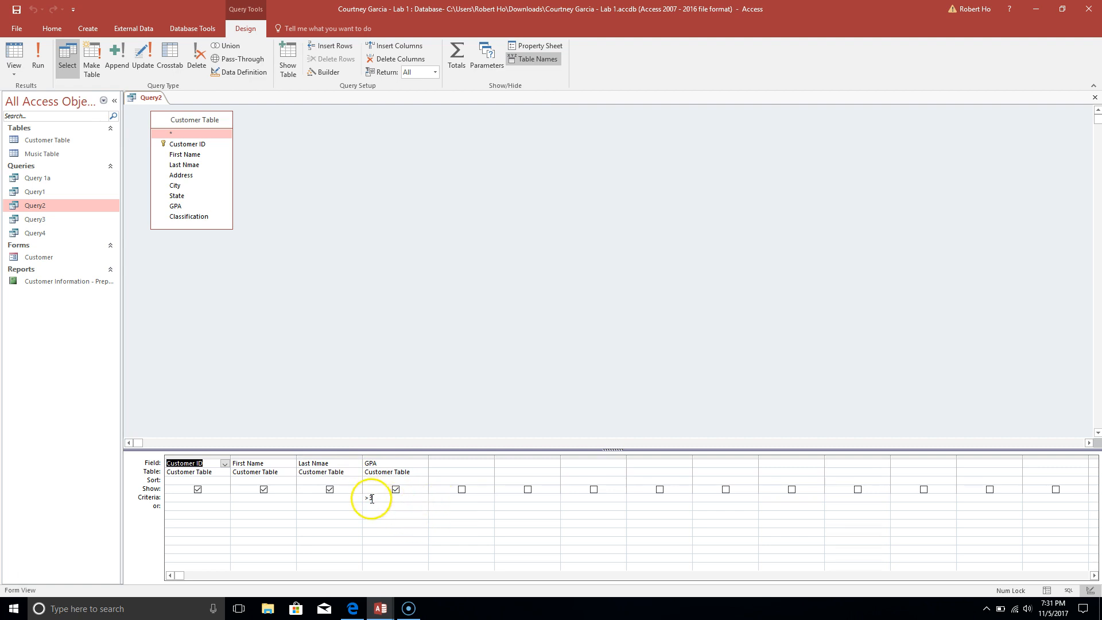
# Run Query2 with the GPA criterion kept at >3, and close it with its design changes saved
pyautogui.click(396, 499)
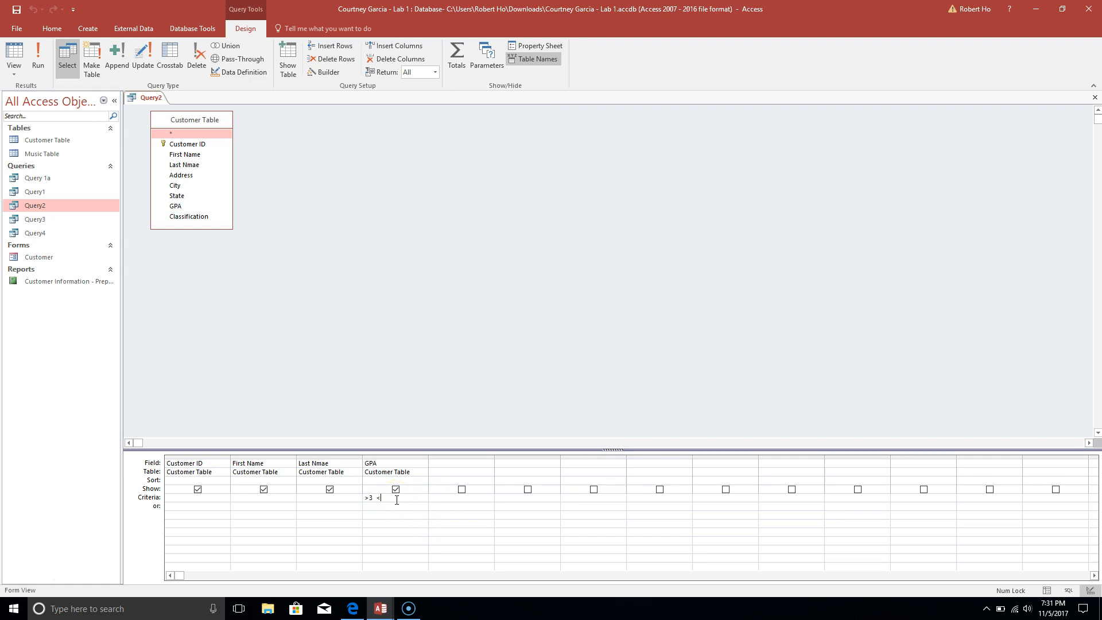
pyautogui.press('BackSpace')
pyautogui.click(40, 68)
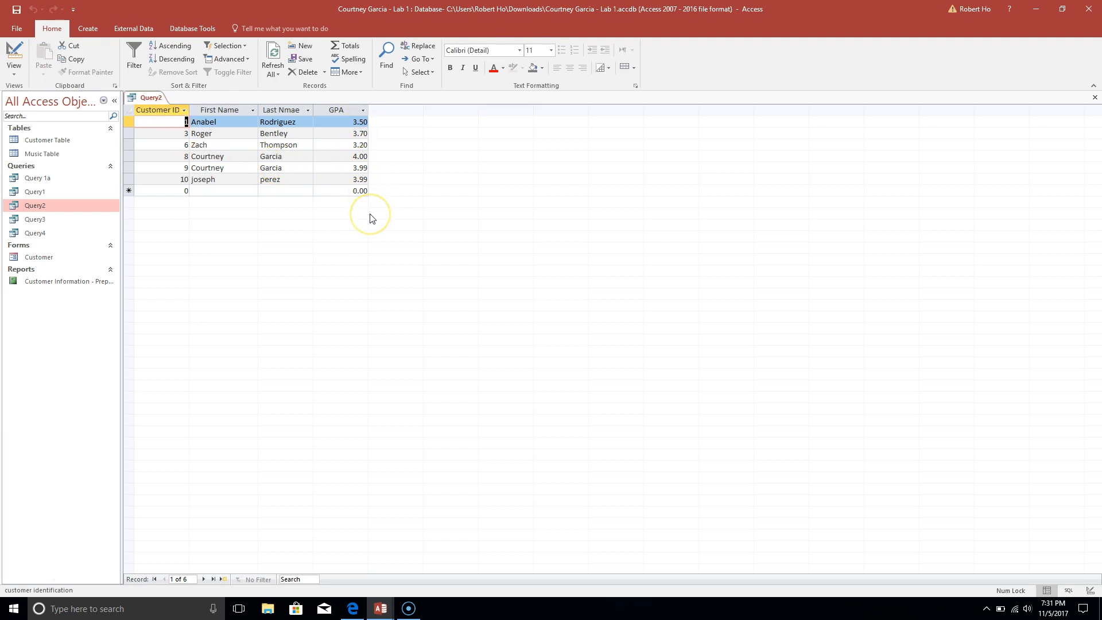
pyautogui.click(1094, 101)
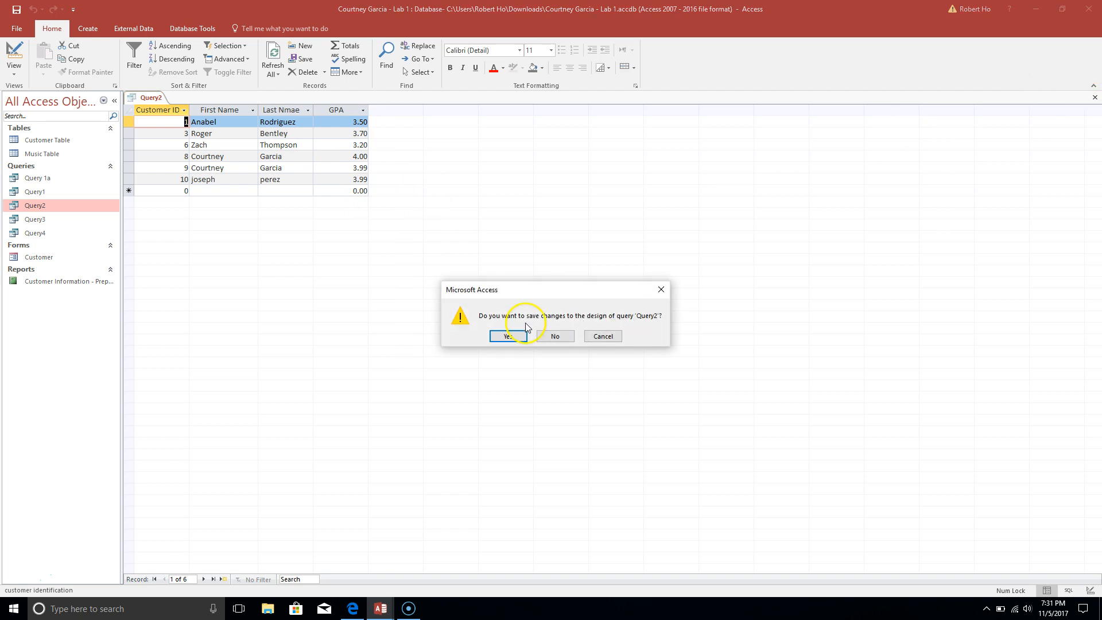
pyautogui.click(505, 336)
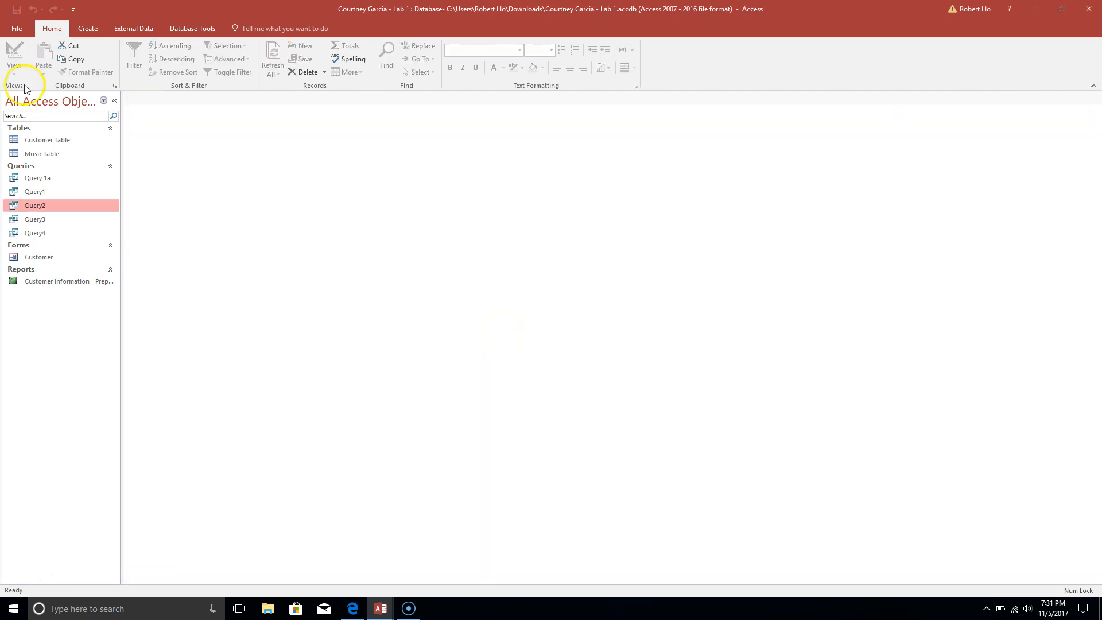
# Start a new query in Design View with the Customer Table, and enlarge its field list and the design grid area
pyautogui.click(87, 29)
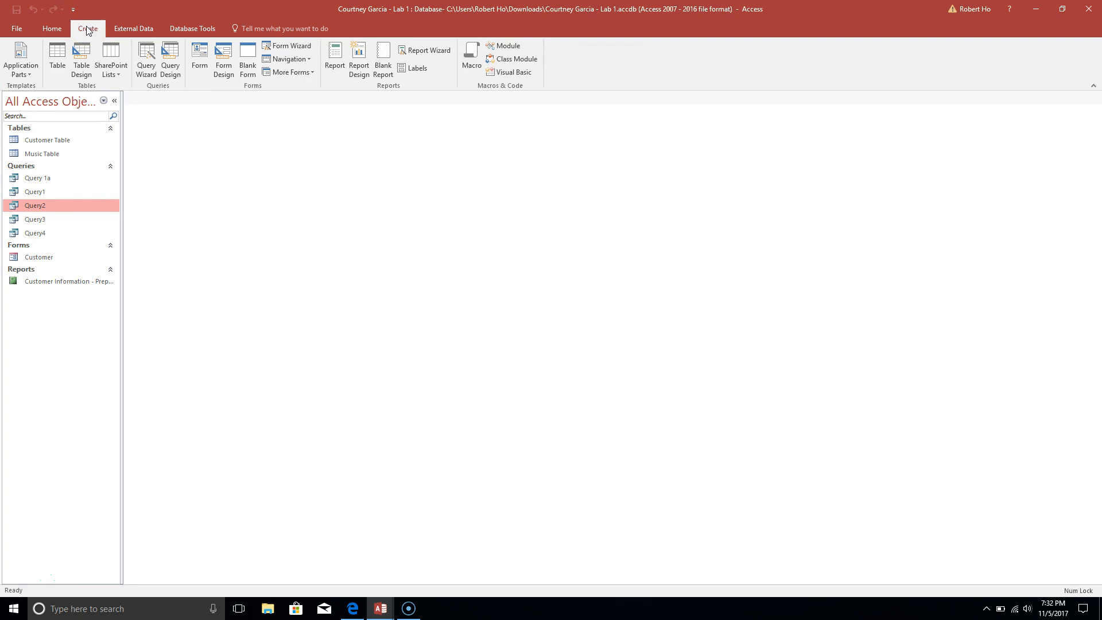
pyautogui.click(177, 78)
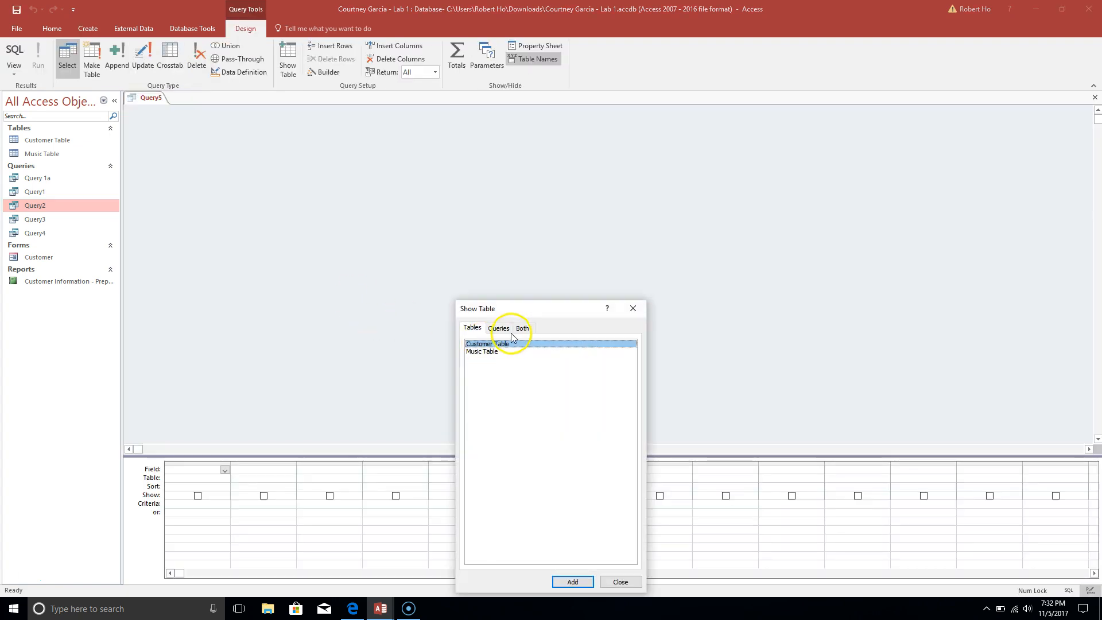
pyautogui.click(489, 352)
pyautogui.moveTo(491, 345)
pyautogui.mouseDown()
pyautogui.moveTo(482, 355)
pyautogui.moveTo(491, 346)
pyautogui.mouseUp()
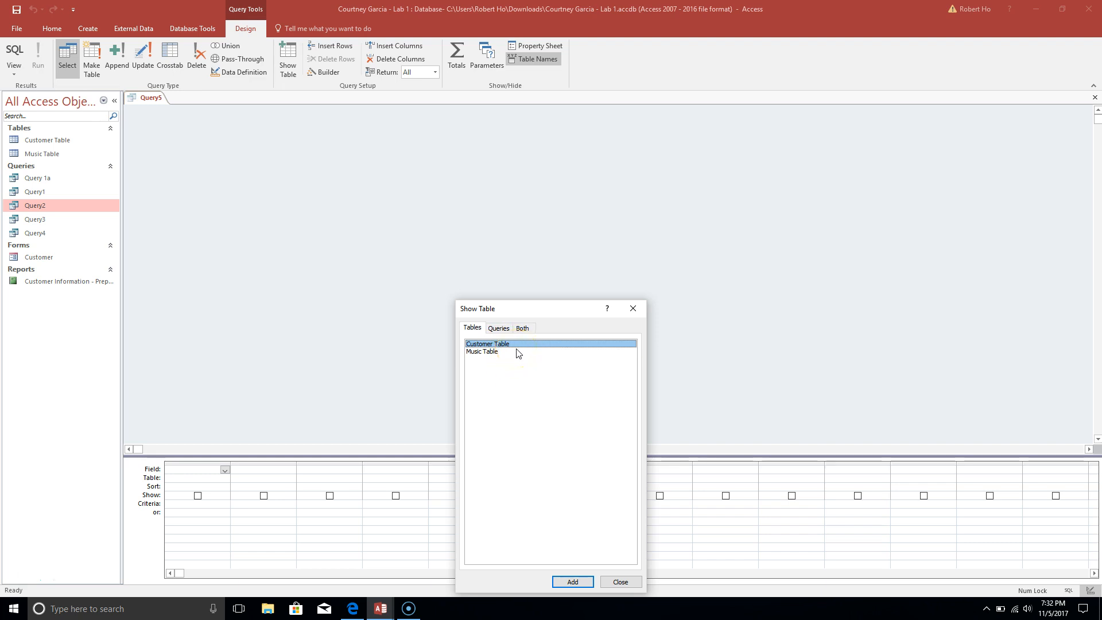
pyautogui.click(572, 582)
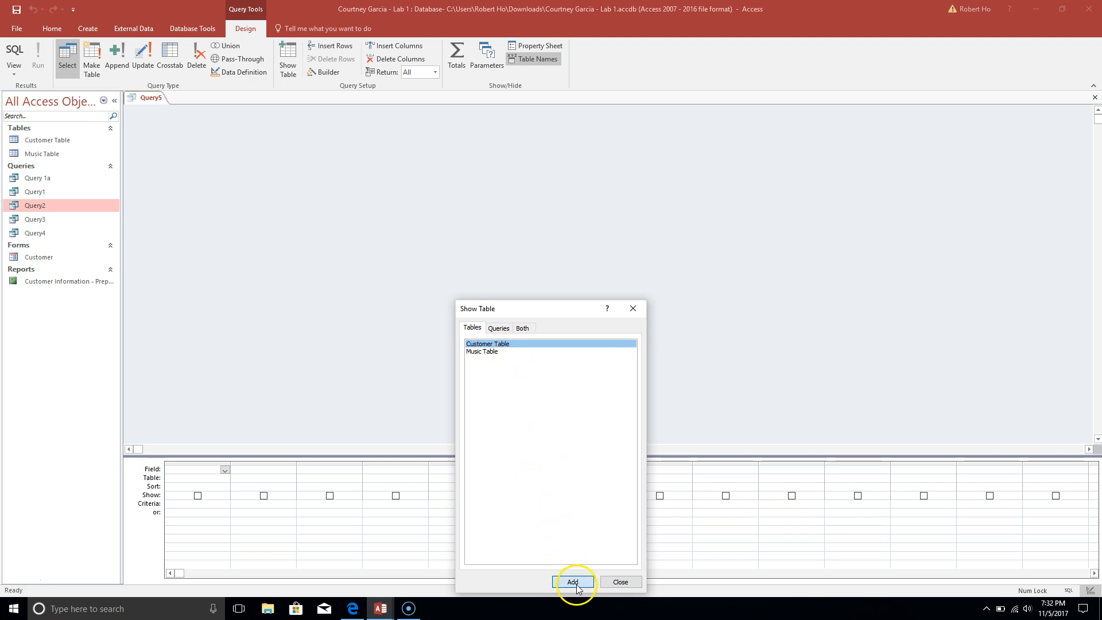
pyautogui.click(616, 582)
pyautogui.moveTo(213, 192); pyautogui.dragTo(222, 241)
pyautogui.moveTo(286, 456); pyautogui.dragTo(288, 397)
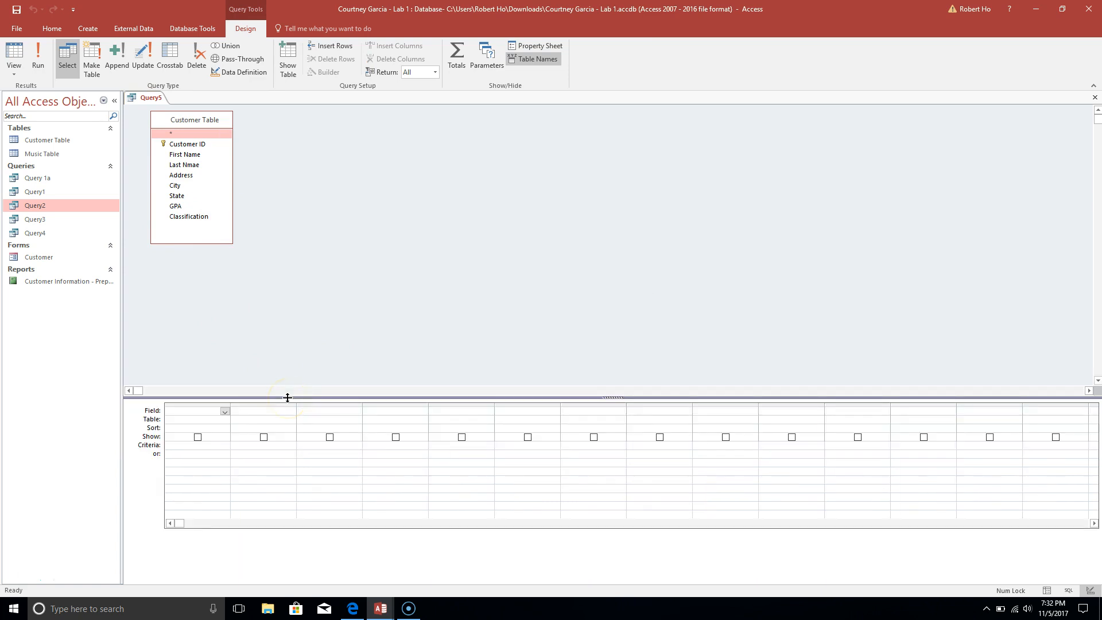
# Add the Customer ID, First Name, Last Nmae and GPA fields from the Customer Table to the new query's grid
pyautogui.click(180, 145)
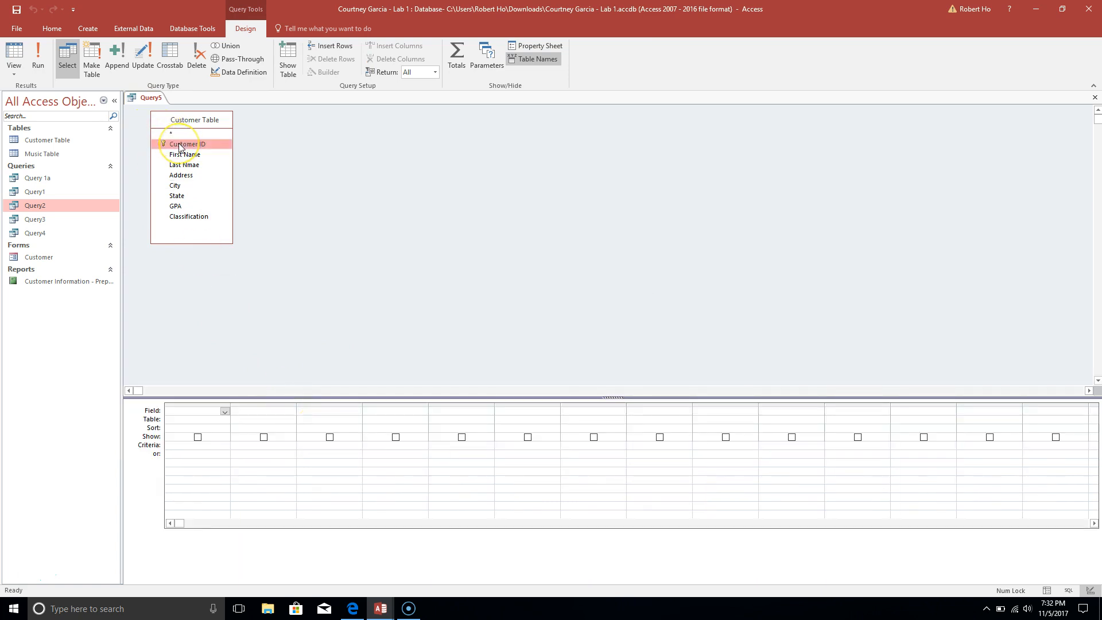
pyautogui.doubleClick(180, 146)
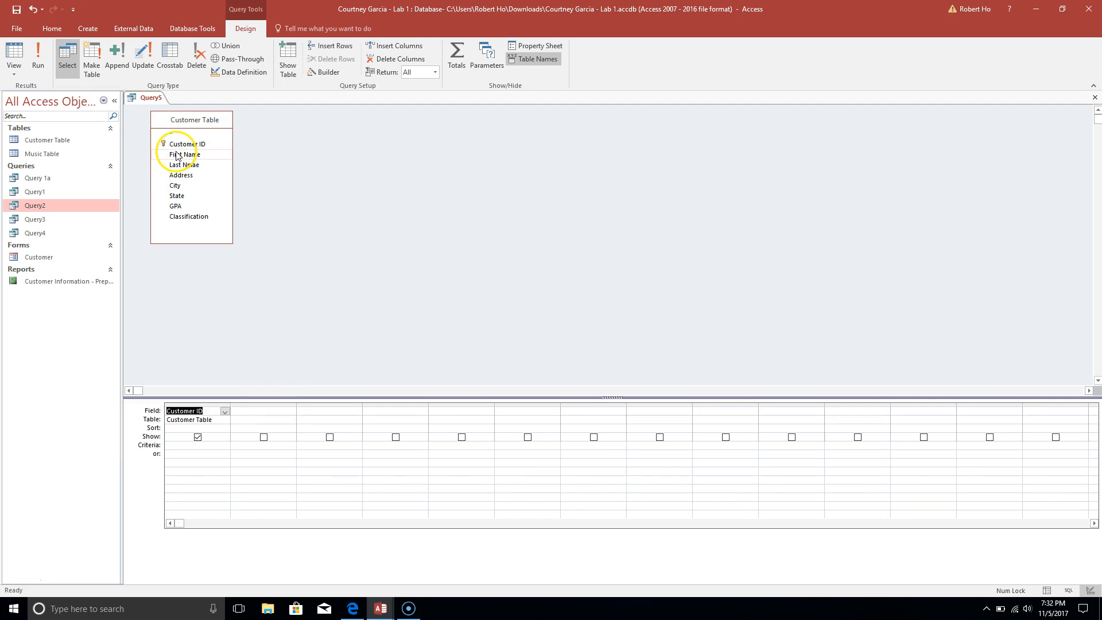
pyautogui.doubleClick(178, 155)
pyautogui.doubleClick(175, 165)
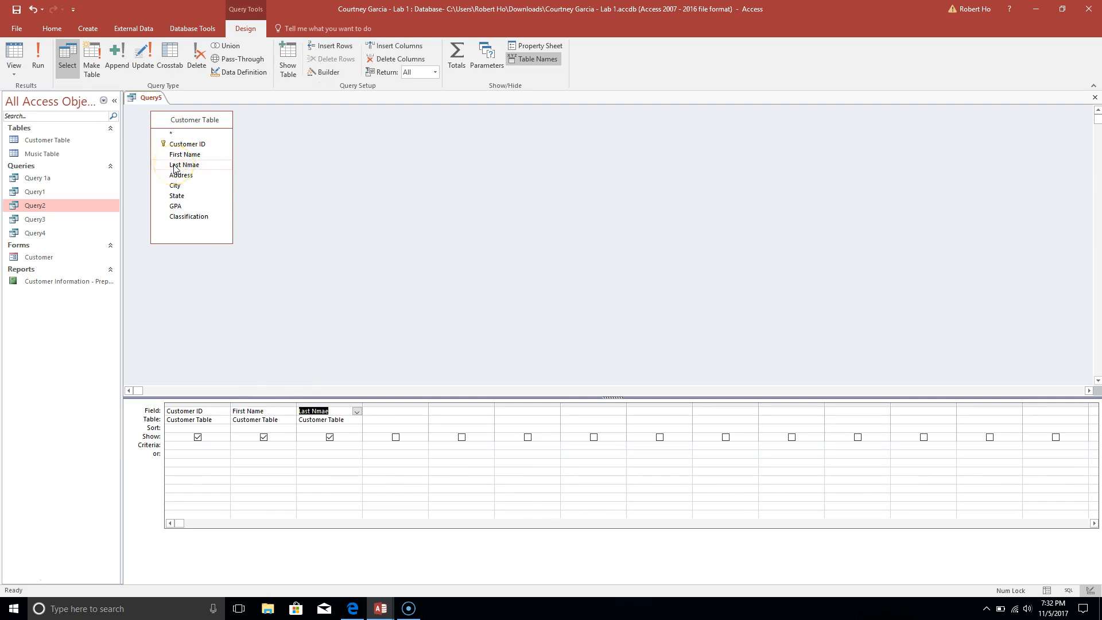
pyautogui.doubleClick(175, 207)
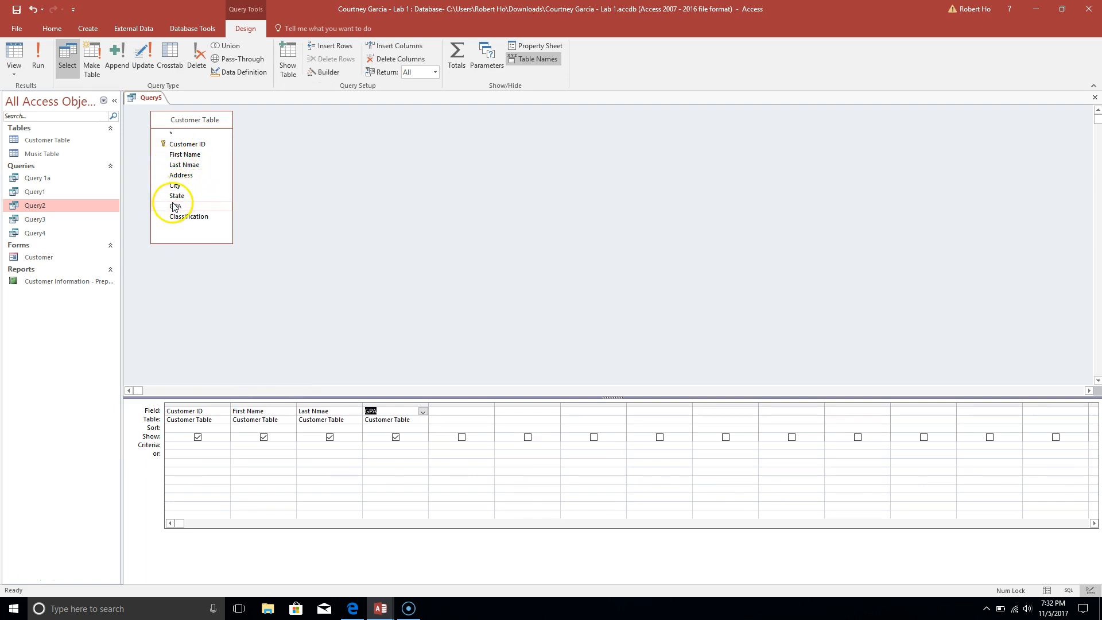
pyautogui.hscroll(5, 290, 364)
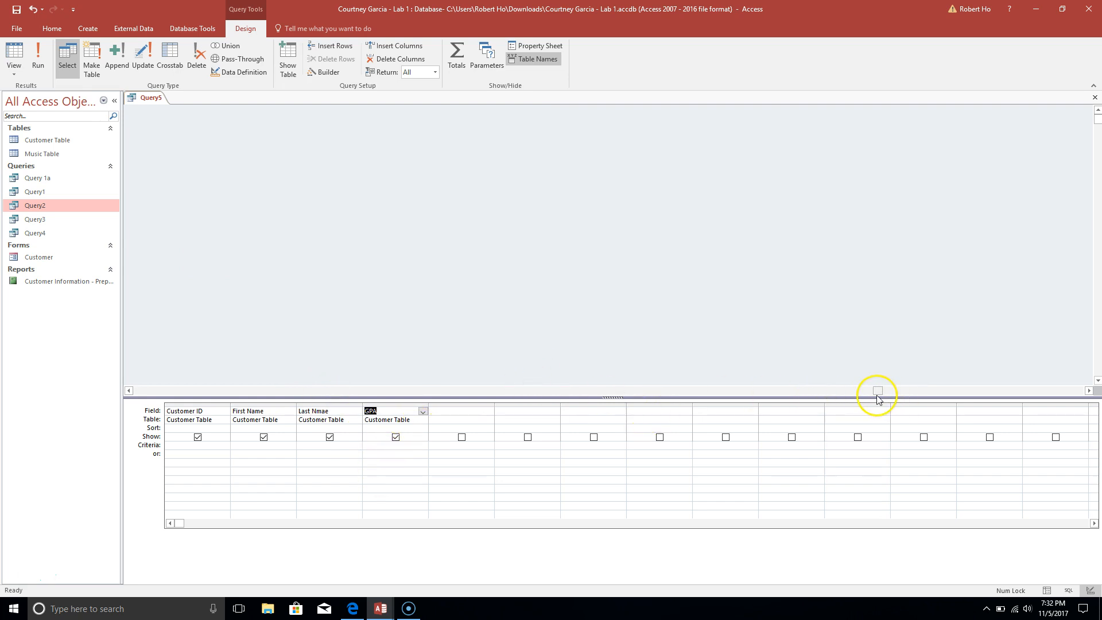
pyautogui.moveTo(876, 395); pyautogui.dragTo(106, 386)
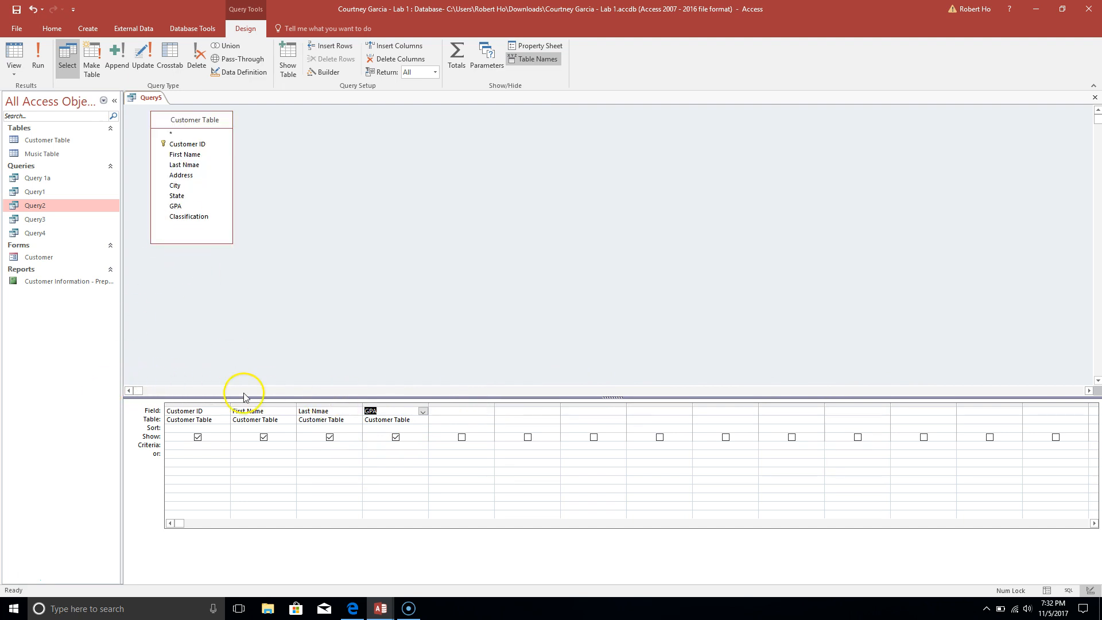
# Set the GPA field's criterion to >3 and run the query
pyautogui.click(392, 448)
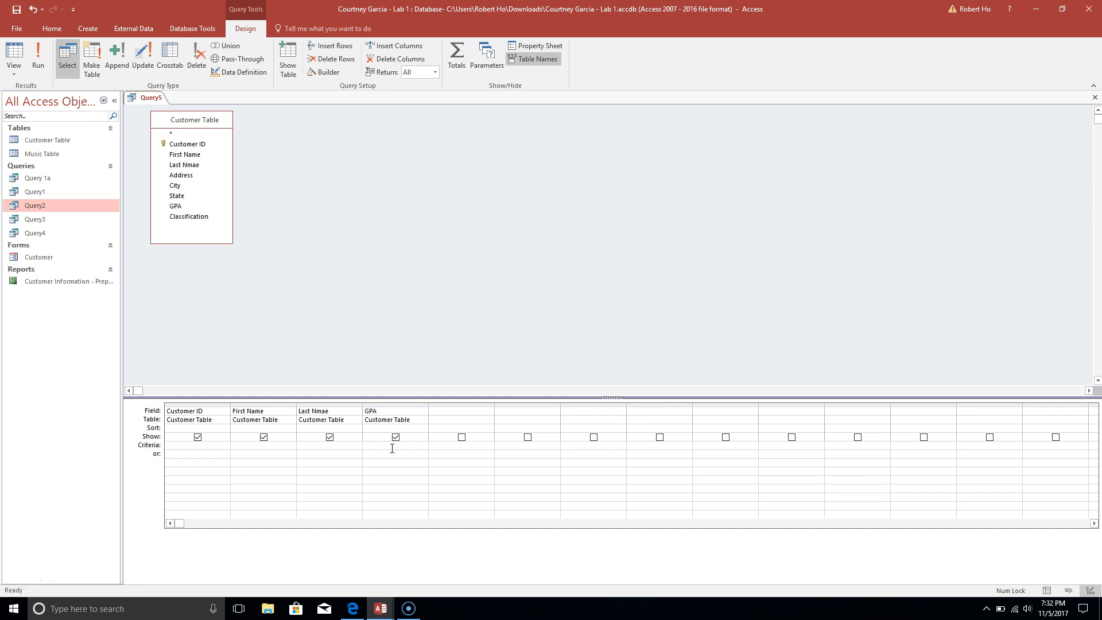
pyautogui.write('>3')
pyautogui.click(42, 61)
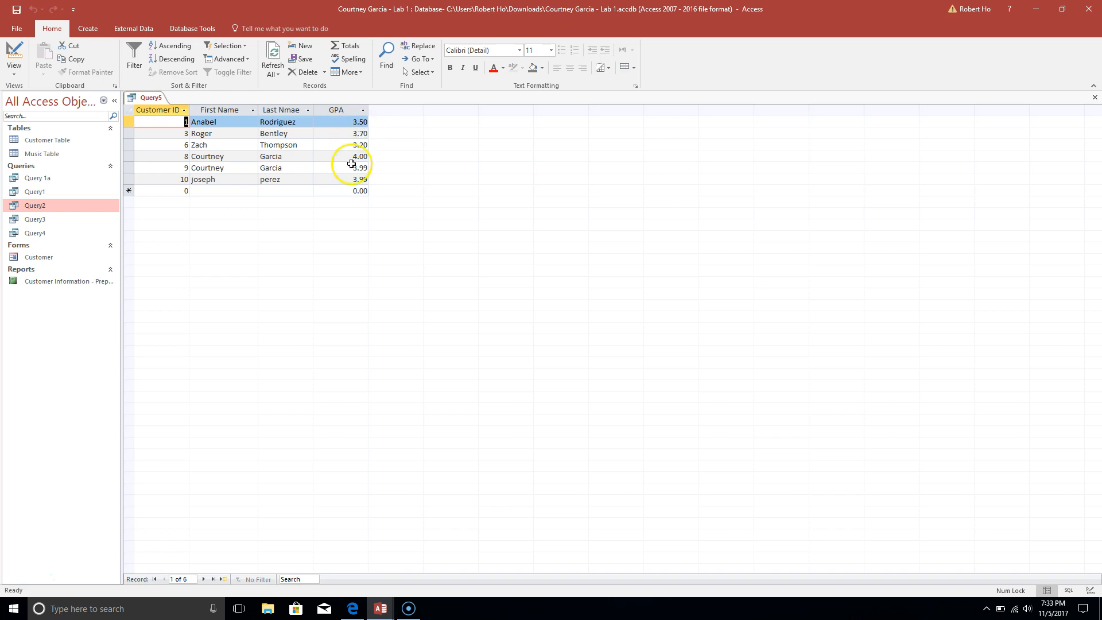
# Close the new GPA query and save it under the name Query 2a
pyautogui.click(1095, 98)
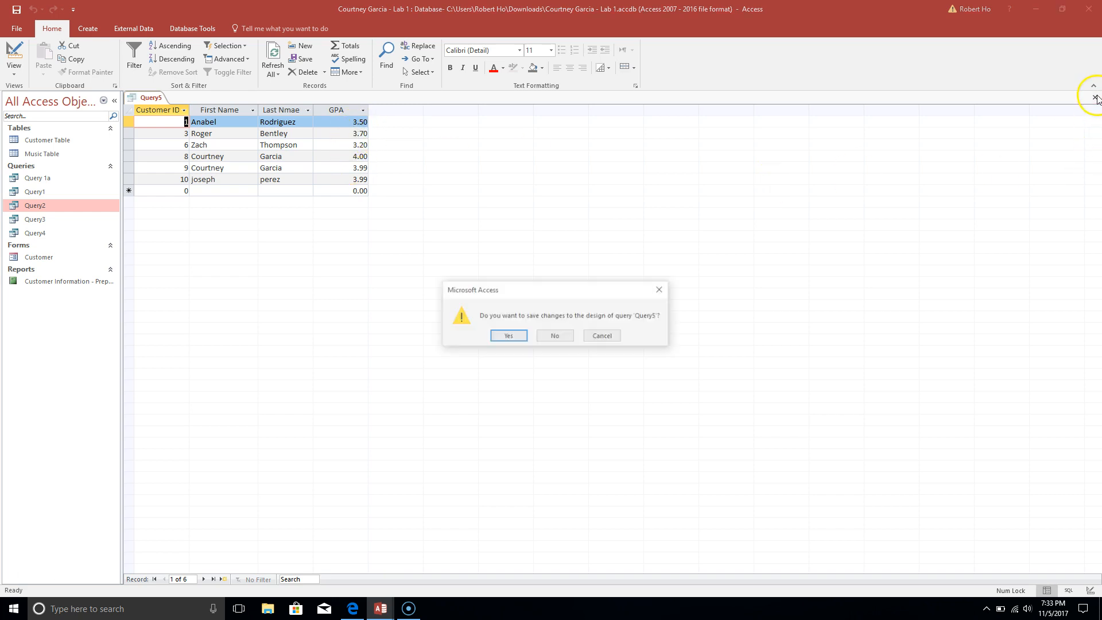
pyautogui.click(508, 336)
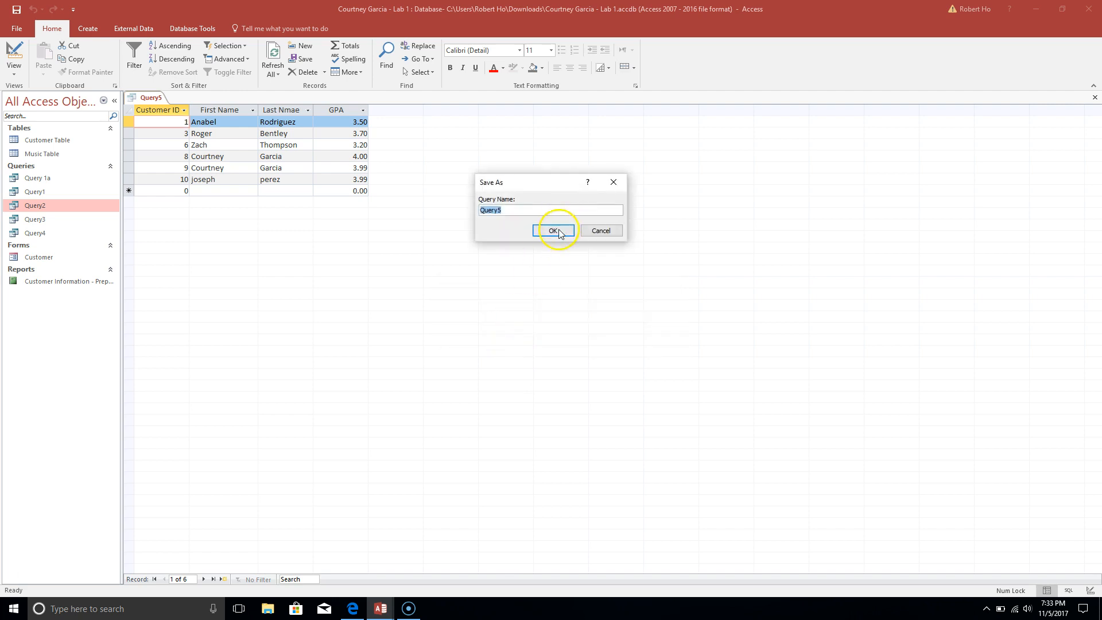
pyautogui.click(499, 211)
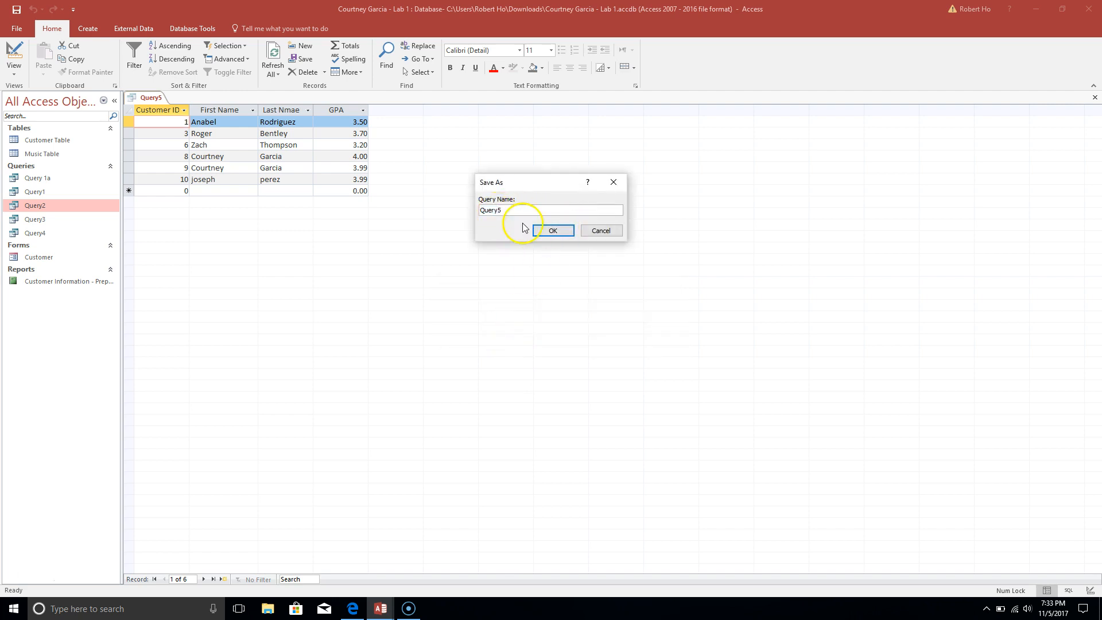
pyautogui.write('2a')
pyautogui.click(553, 232)
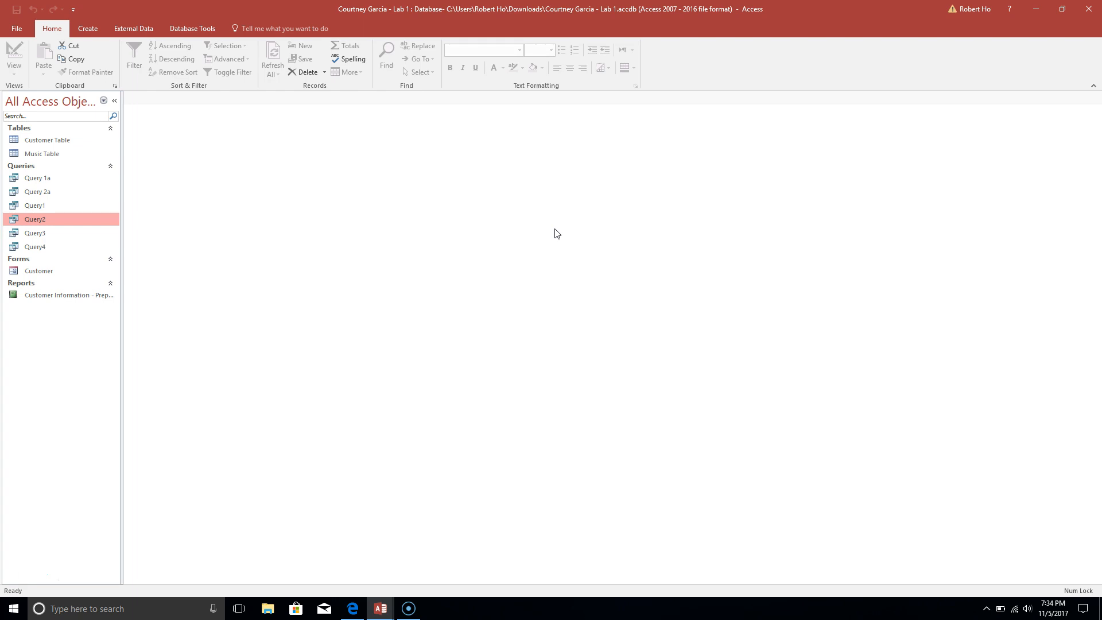
# Review the Customer Table, Query 1a, the Customer form and the customer information report, and close all four
pyautogui.doubleClick(56, 143)
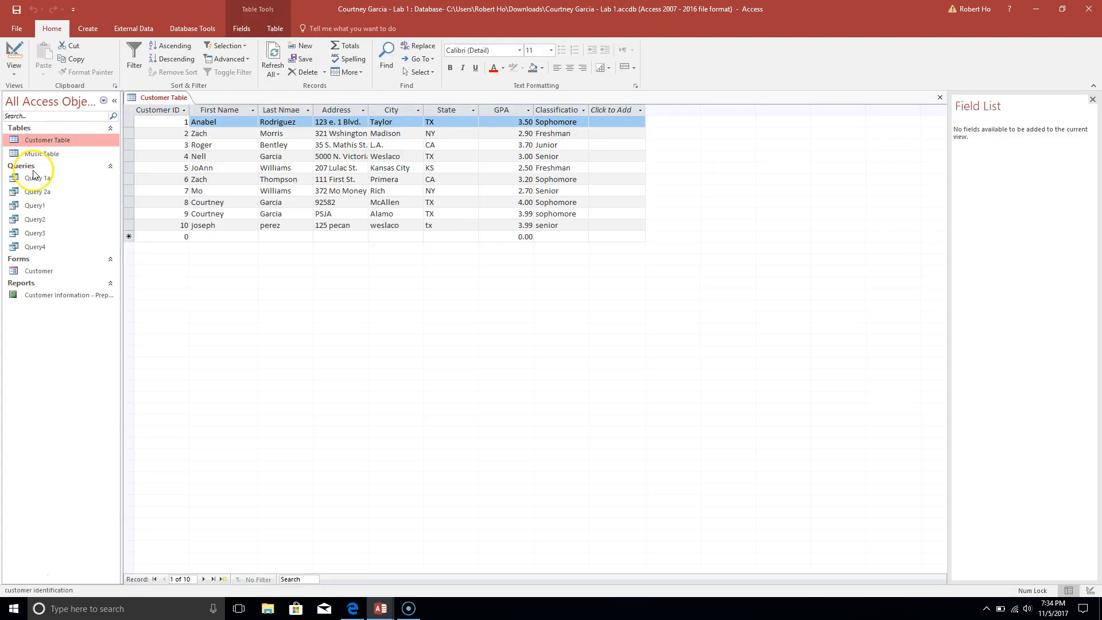
pyautogui.doubleClick(35, 178)
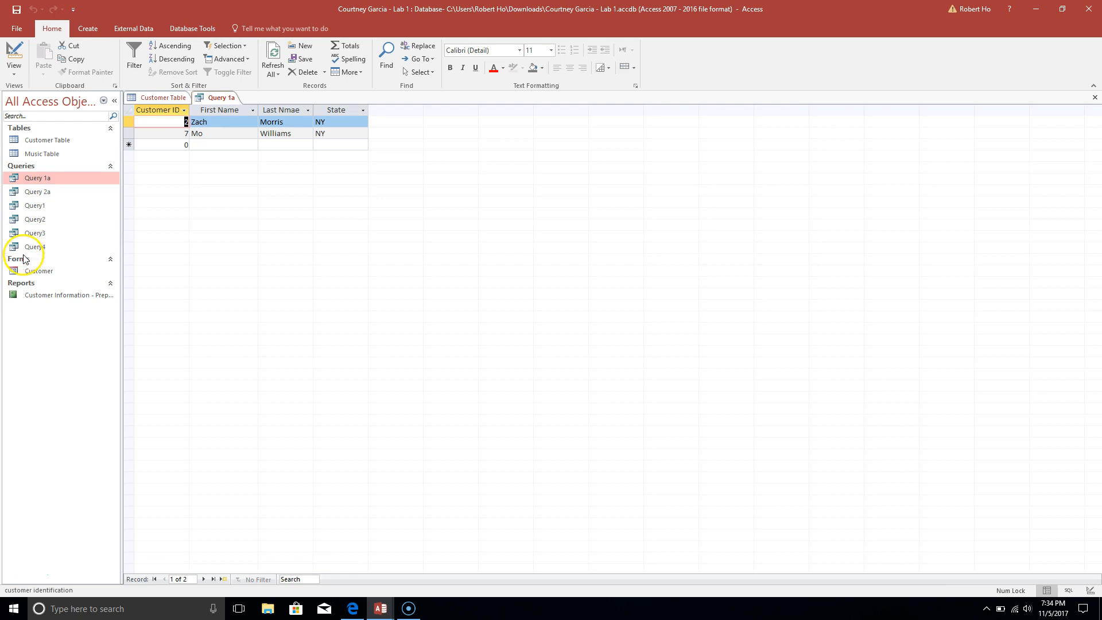
pyautogui.doubleClick(34, 270)
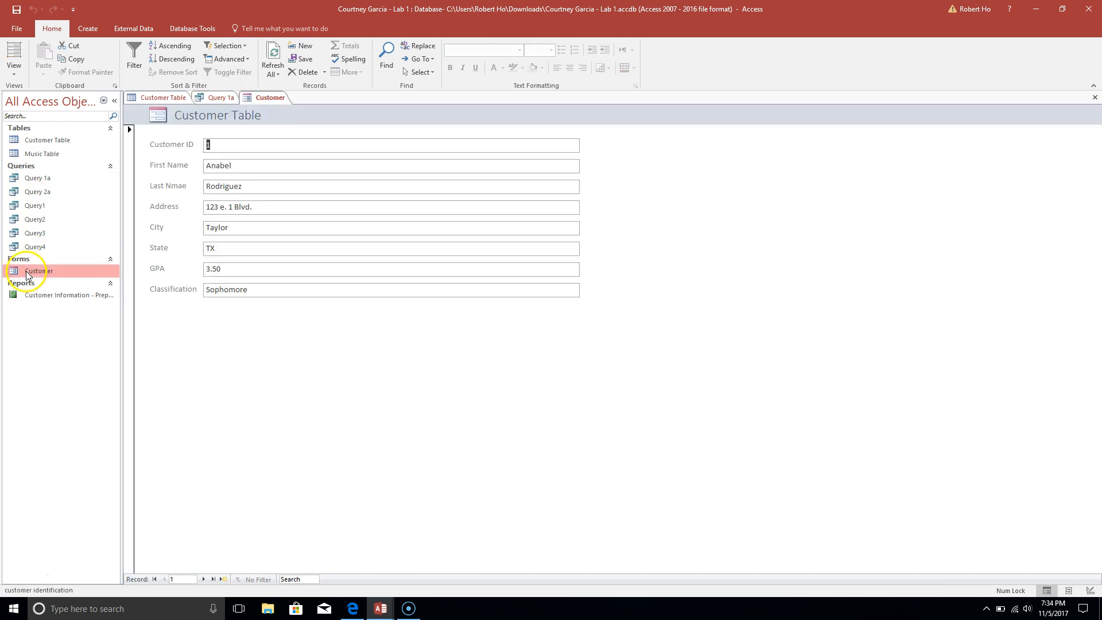
pyautogui.doubleClick(60, 296)
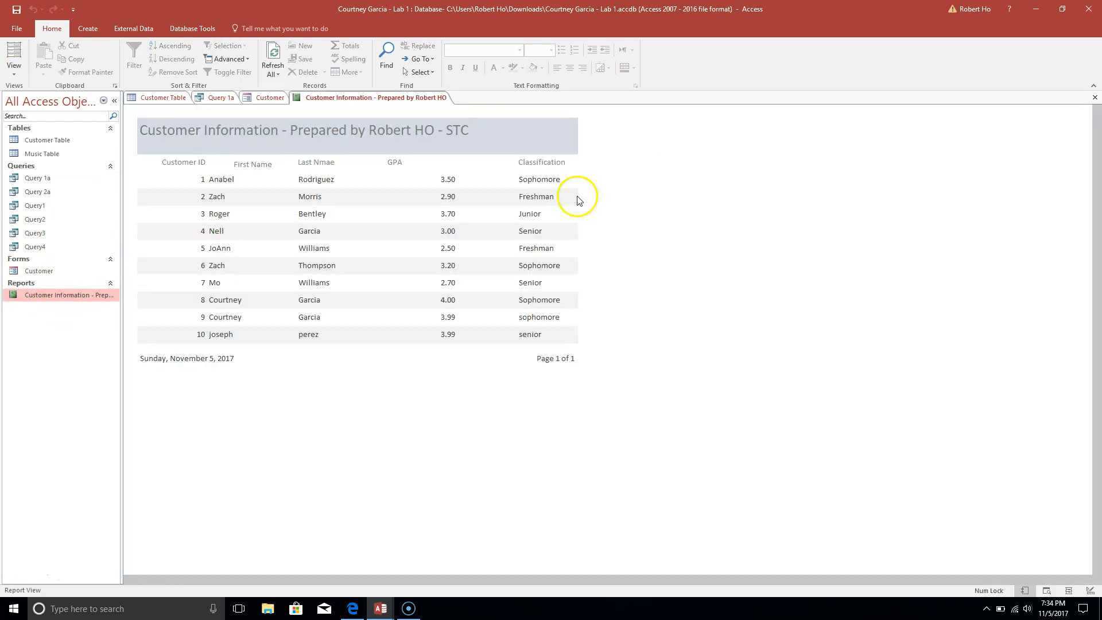
pyautogui.click(1094, 100)
pyautogui.click(1094, 100)
pyautogui.click(1094, 100)
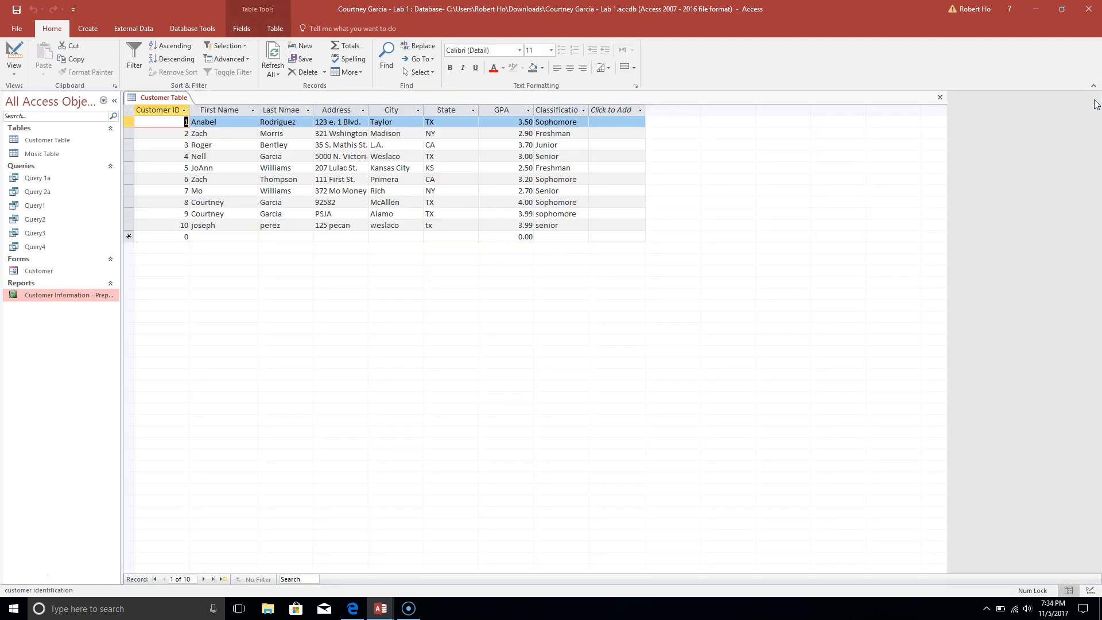
pyautogui.click(1094, 101)
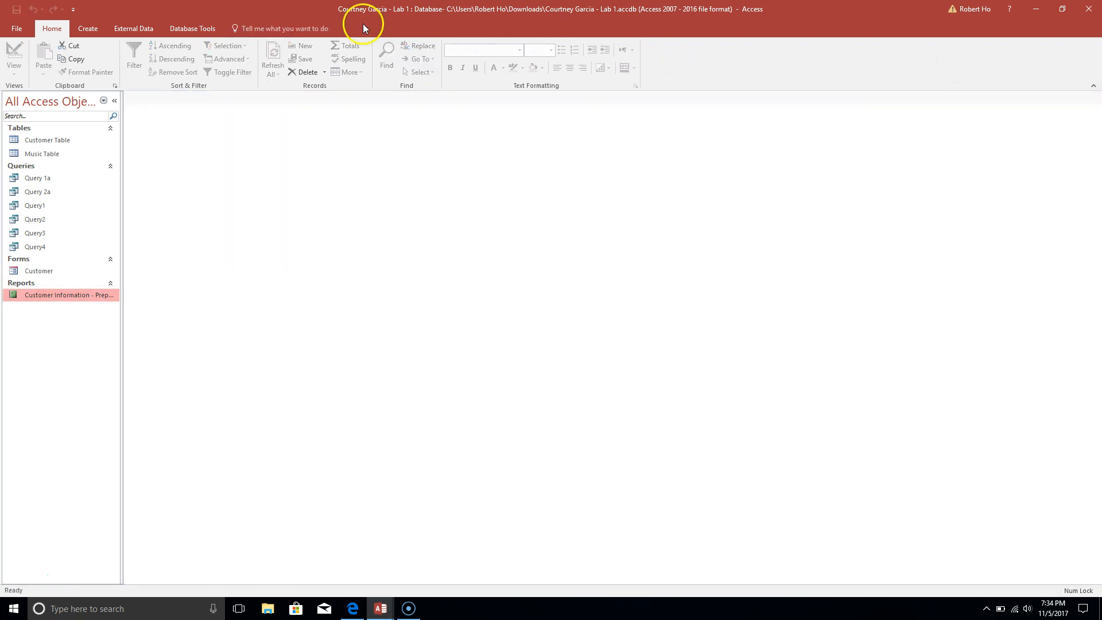
# Try to save the database as an Access Database on the Desktop, named Lab 1 - plus the author's full name, replacing the existing file
pyautogui.click(14, 30)
pyautogui.click(18, 139)
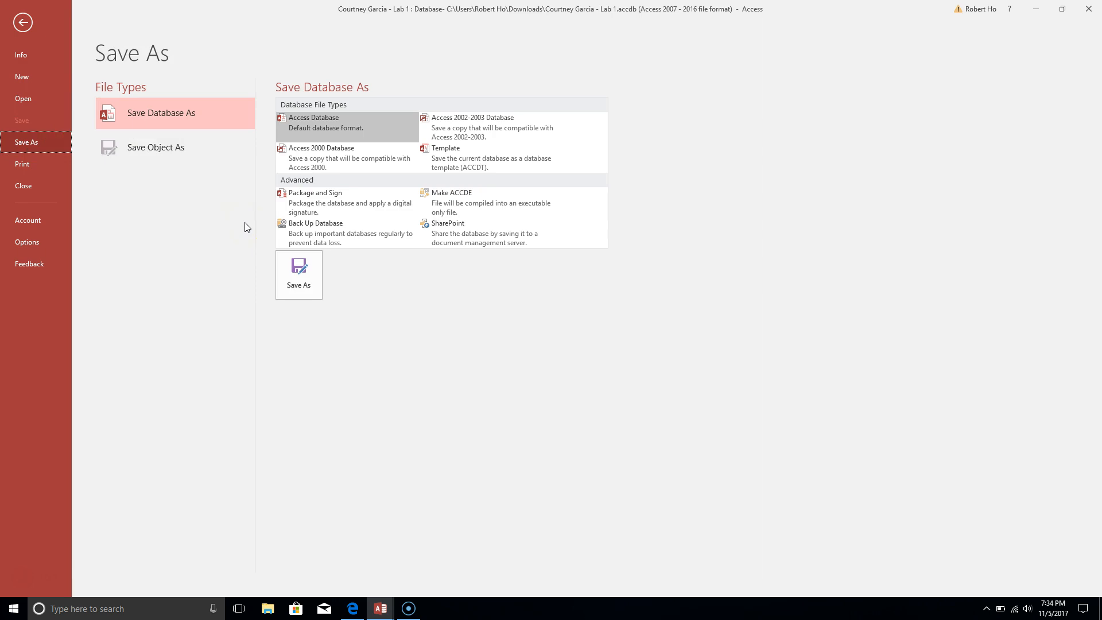
pyautogui.click(310, 269)
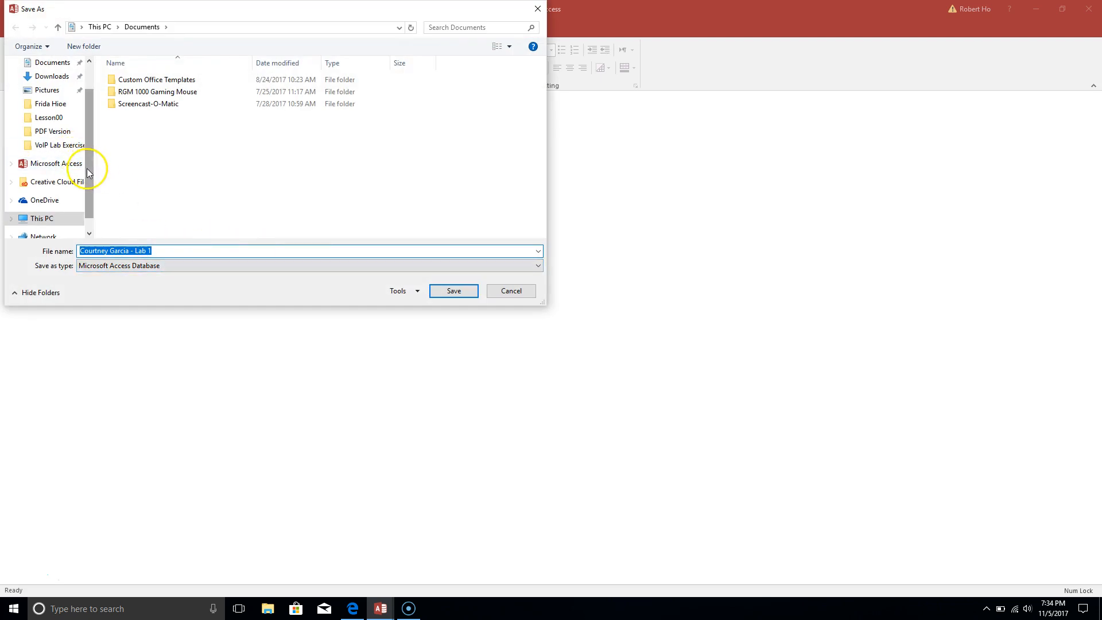
pyautogui.scroll(1, 88, 172)
pyautogui.click(47, 84)
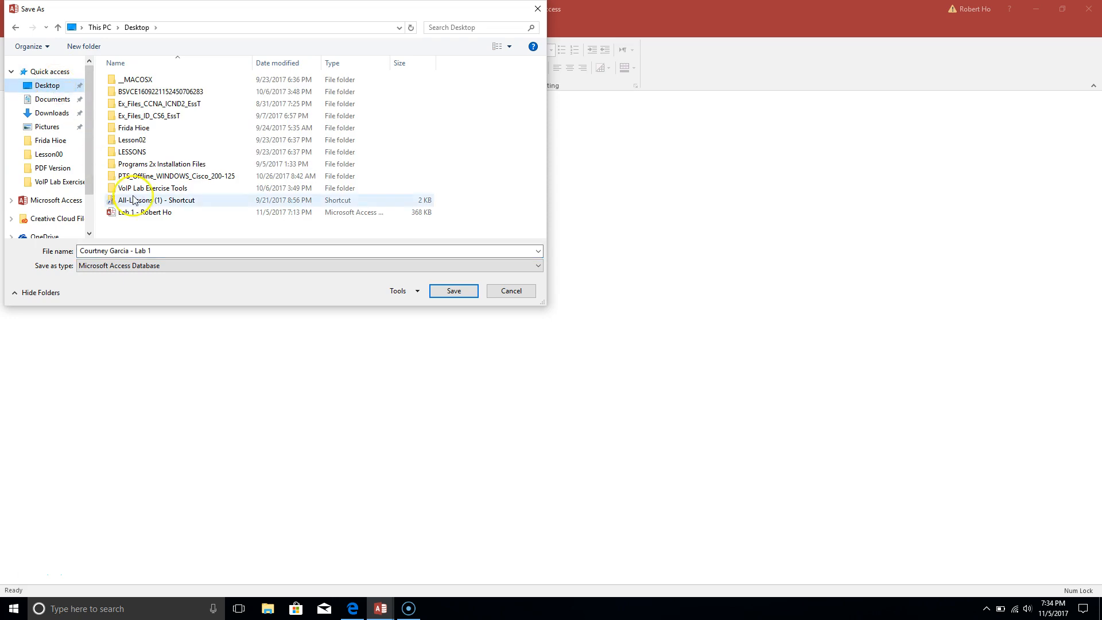
pyautogui.click(176, 251)
pyautogui.hotkey('ctrl', 'a')
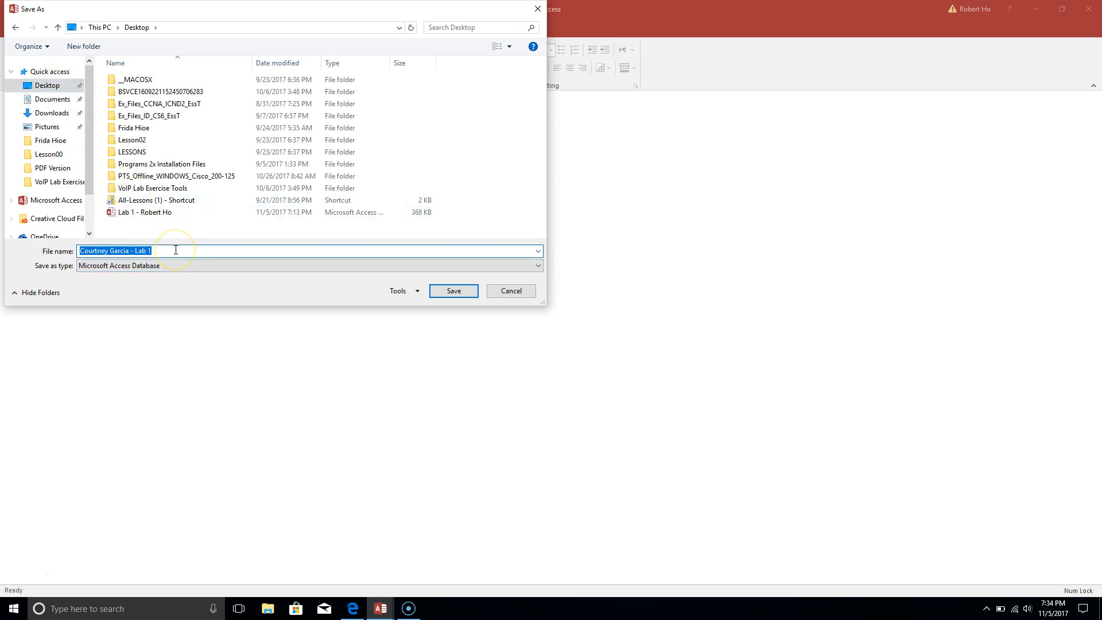
pyautogui.write('Lab 1 ')
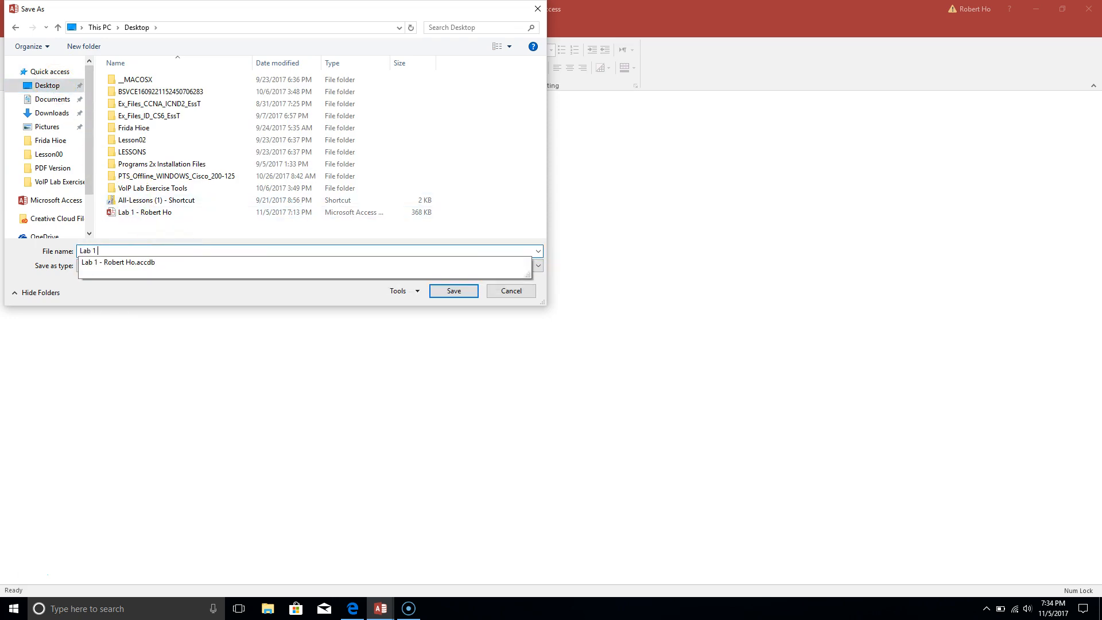
pyautogui.write('- Robert Ho')
pyautogui.press('Return')
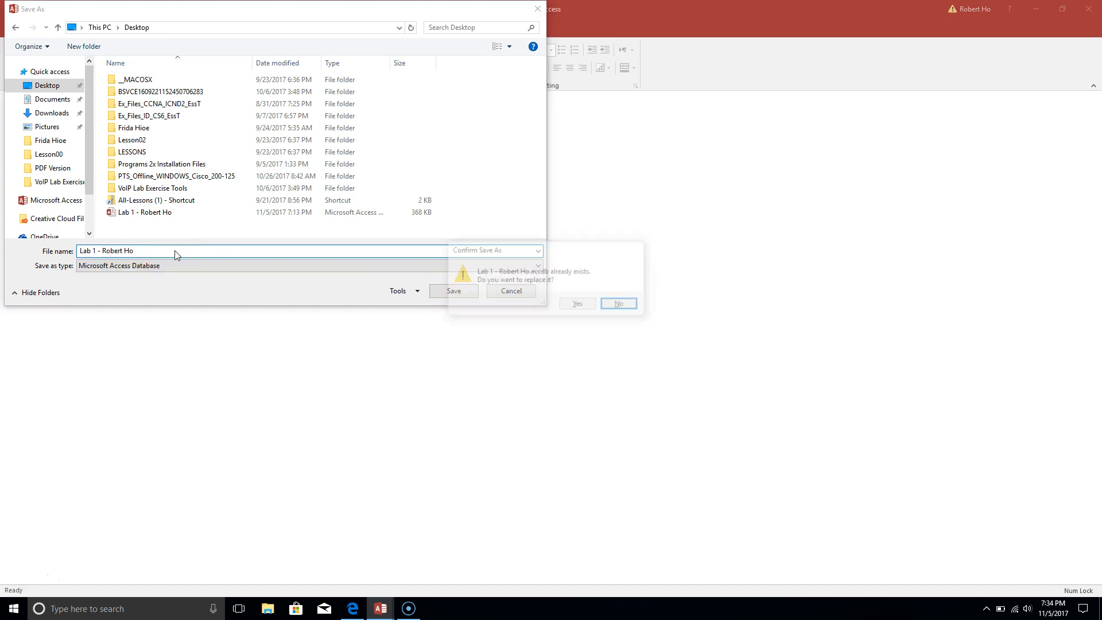
pyautogui.click(578, 304)
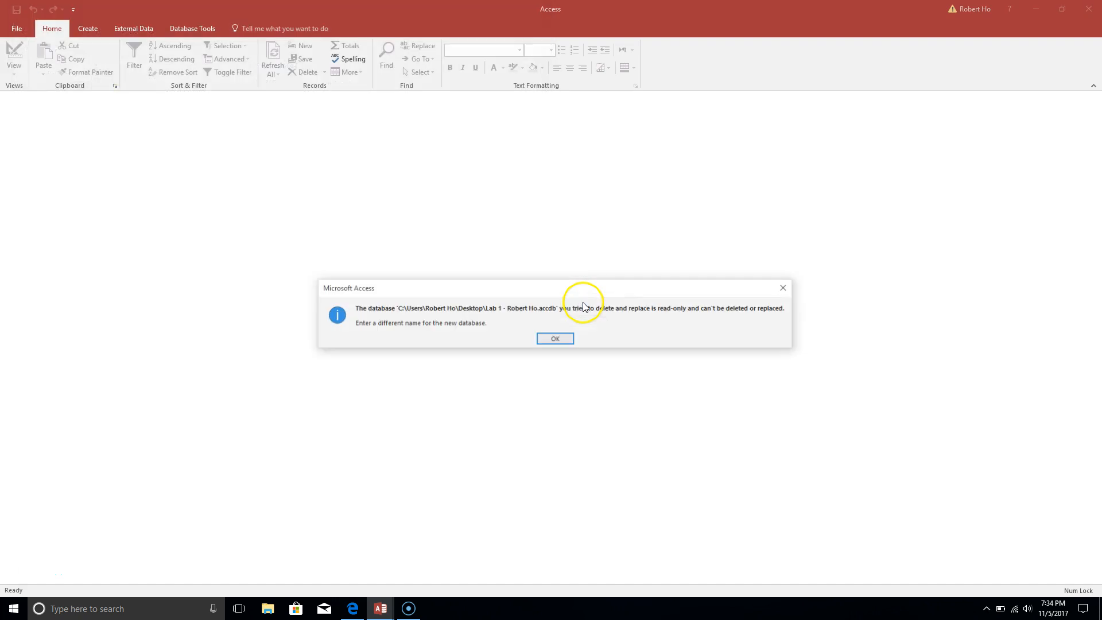
pyautogui.click(573, 342)
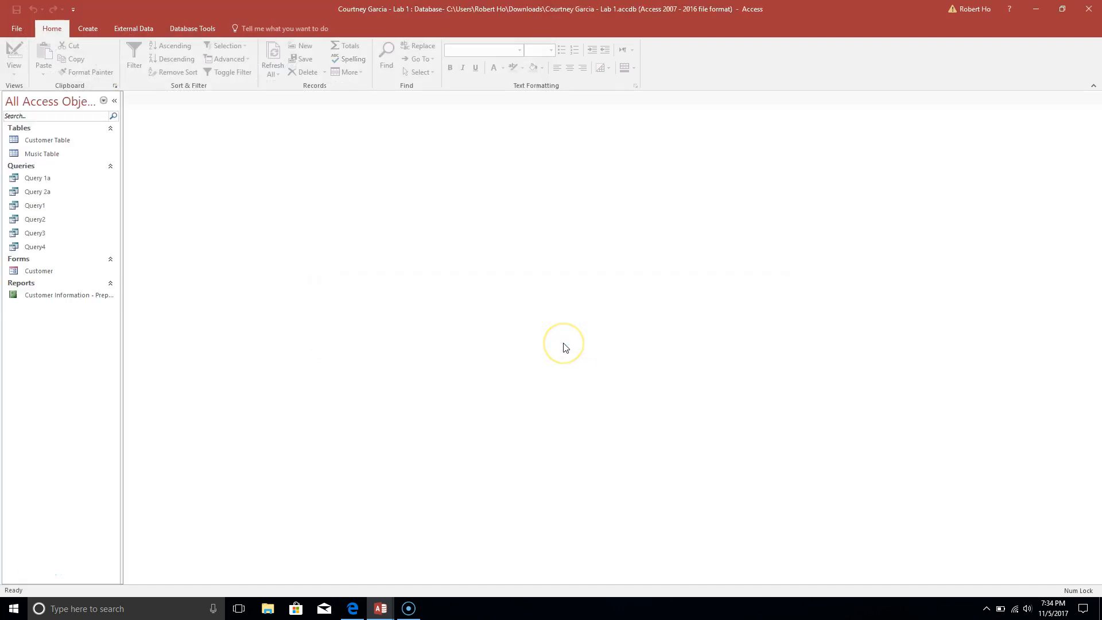